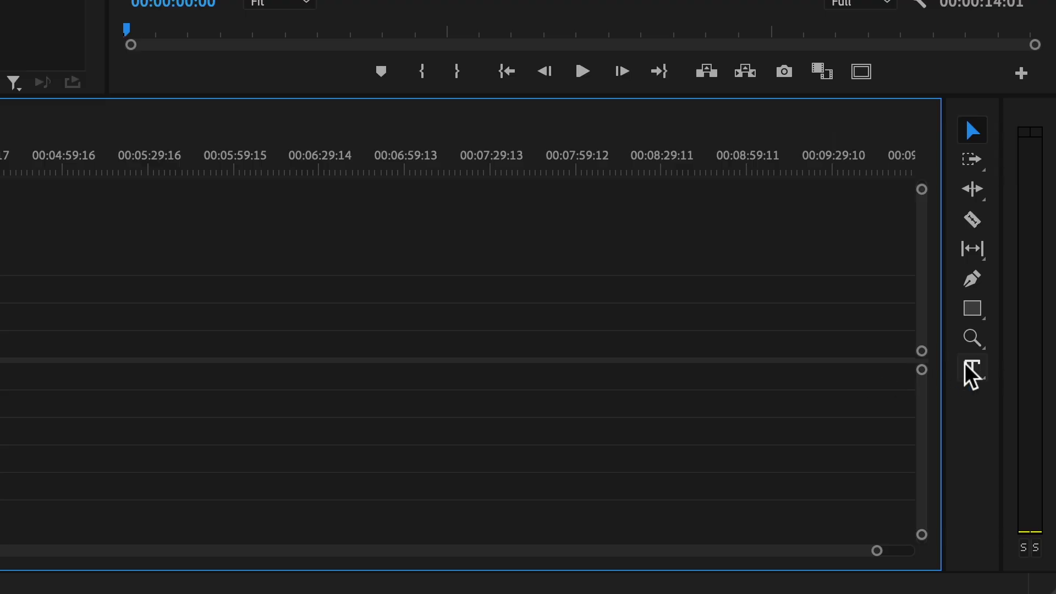
# - Add the text 'Inserting subtitles word for word' on the shirt, then open the Text panel
pyautogui.click(969, 367)
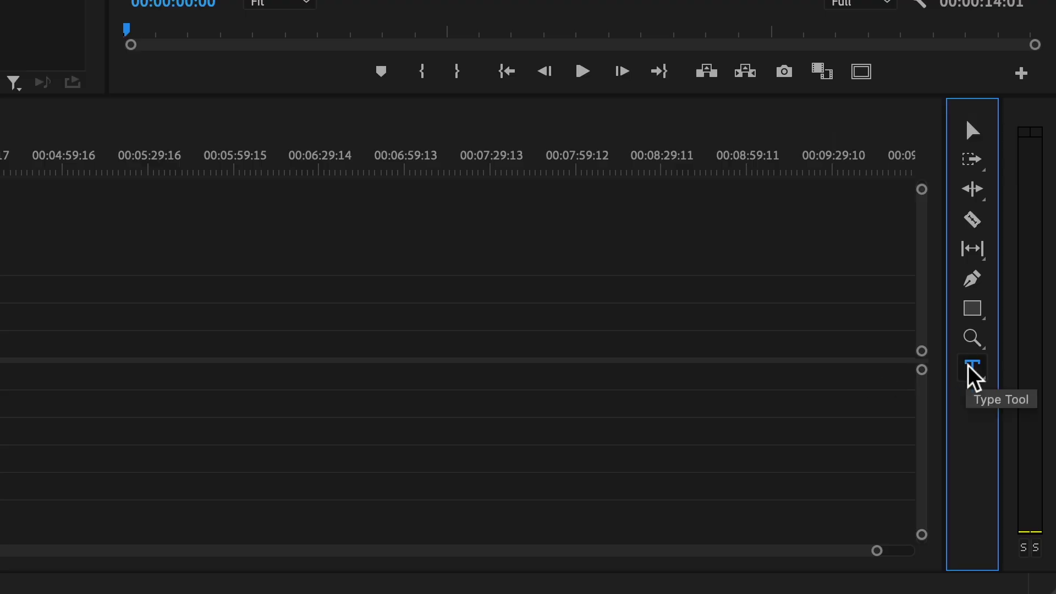
pyautogui.click(355, 403)
pyautogui.write('Ins')
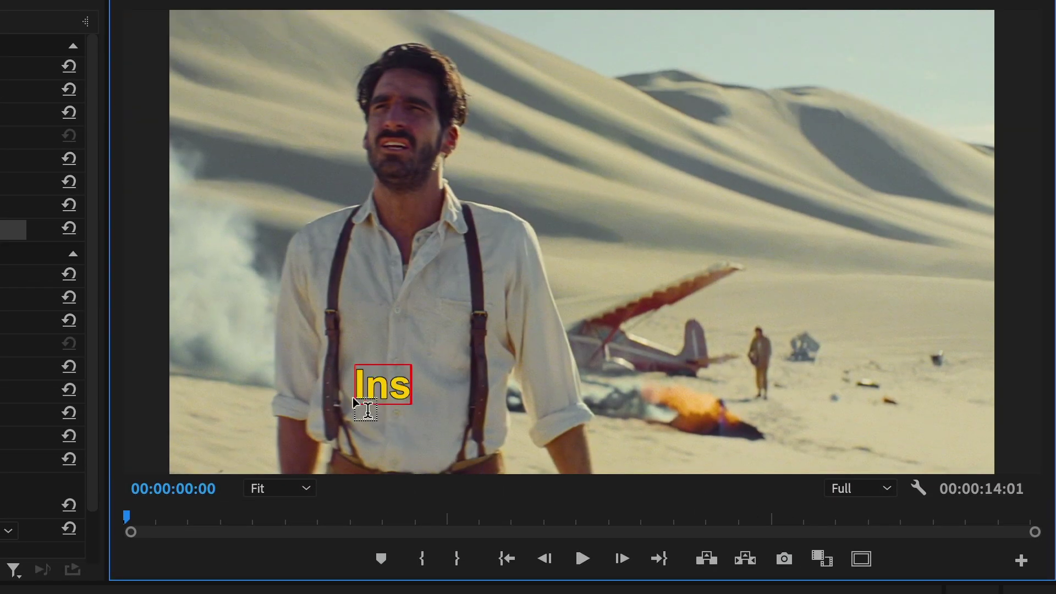
pyautogui.write('erting subtitles word for word')
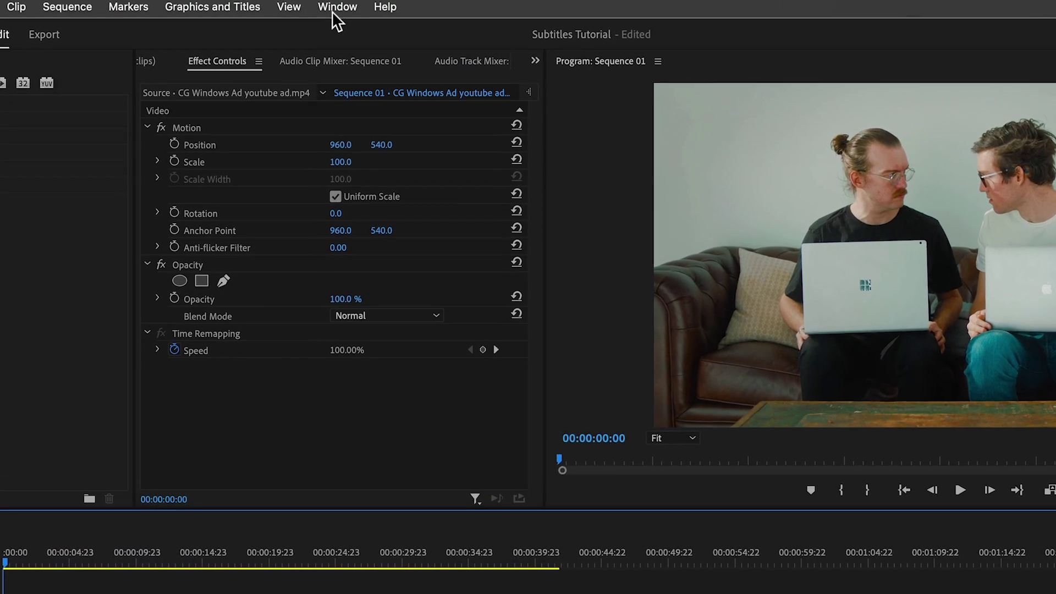
pyautogui.click(356, 6)
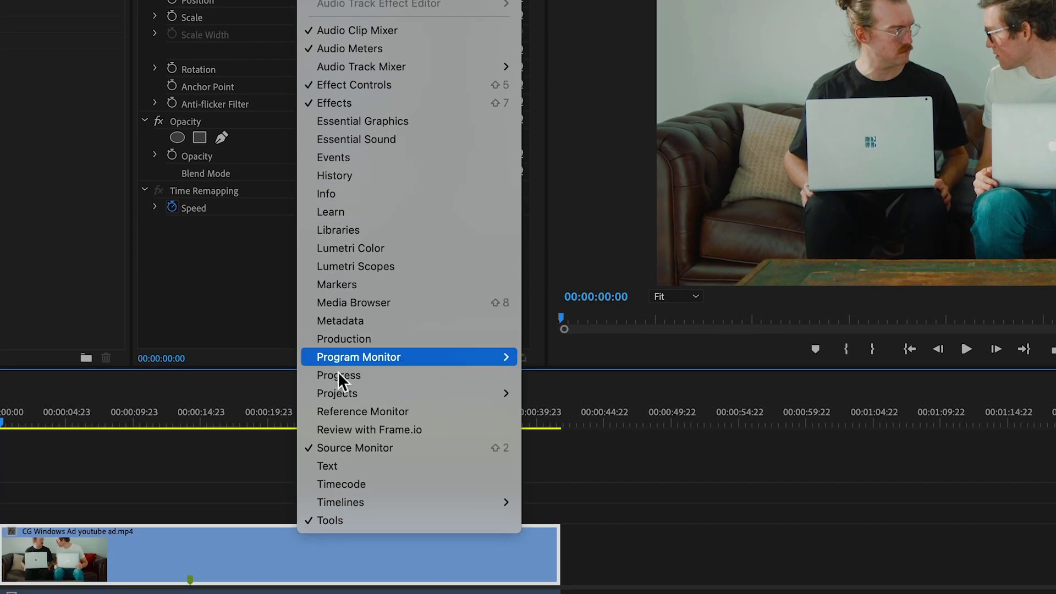
pyautogui.click(336, 468)
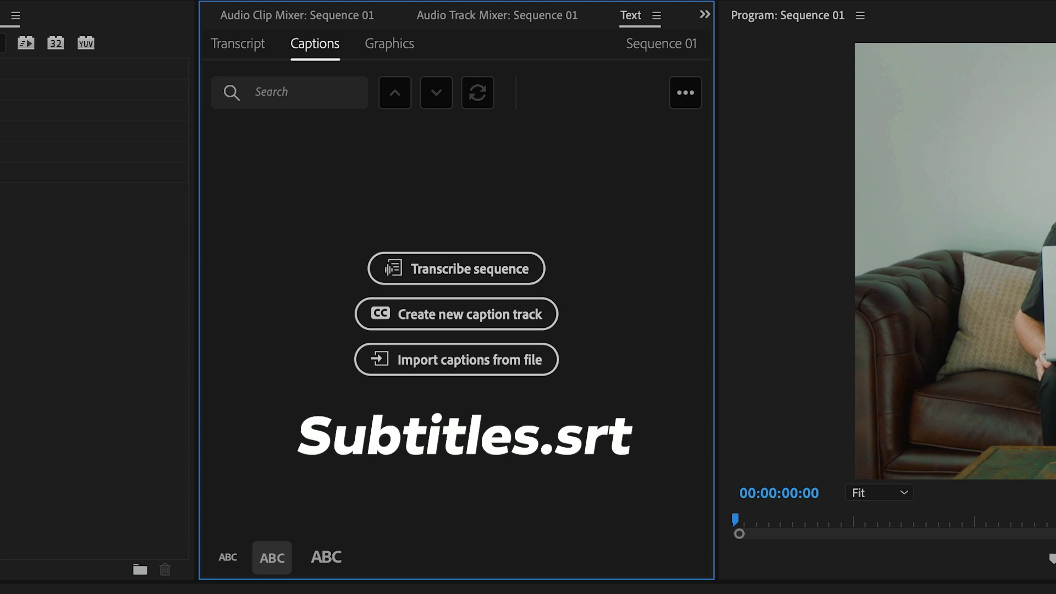
# - Transcribe Sequence 01 in English from the Mix audio track
pyautogui.click(462, 270)
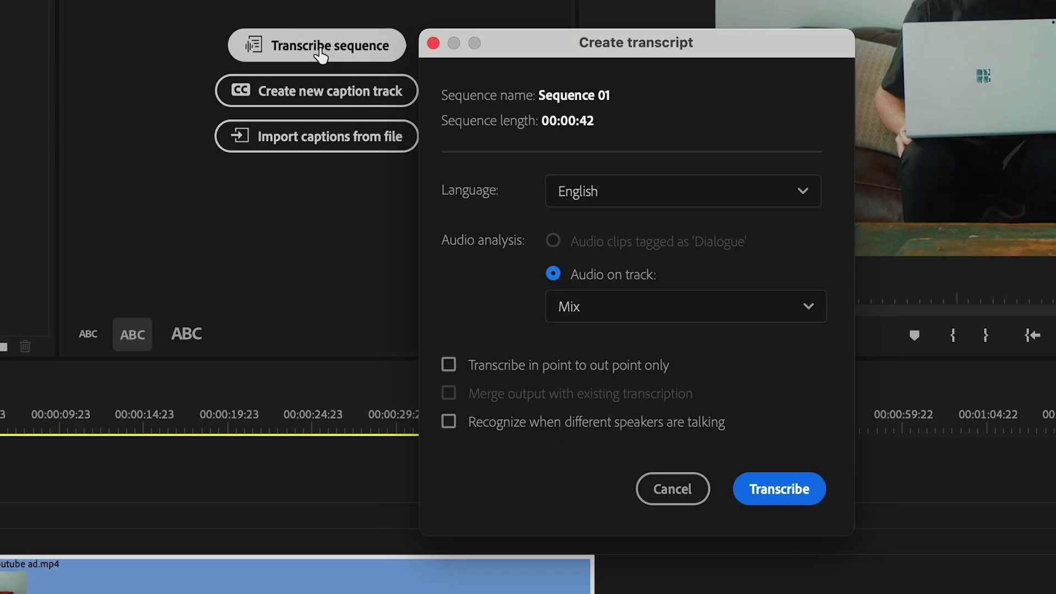
pyautogui.click(807, 314)
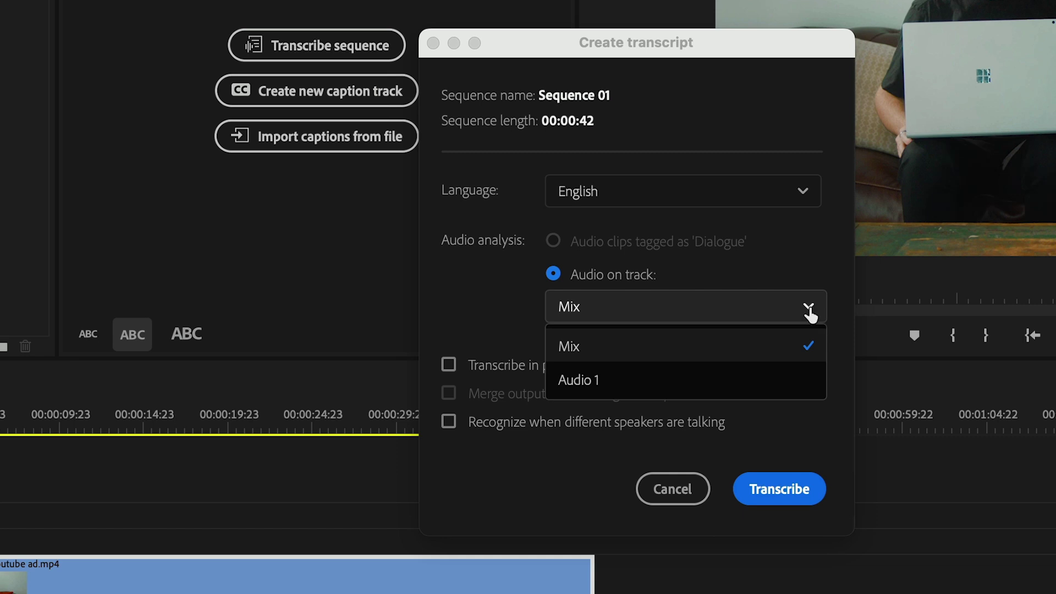
pyautogui.click(810, 314)
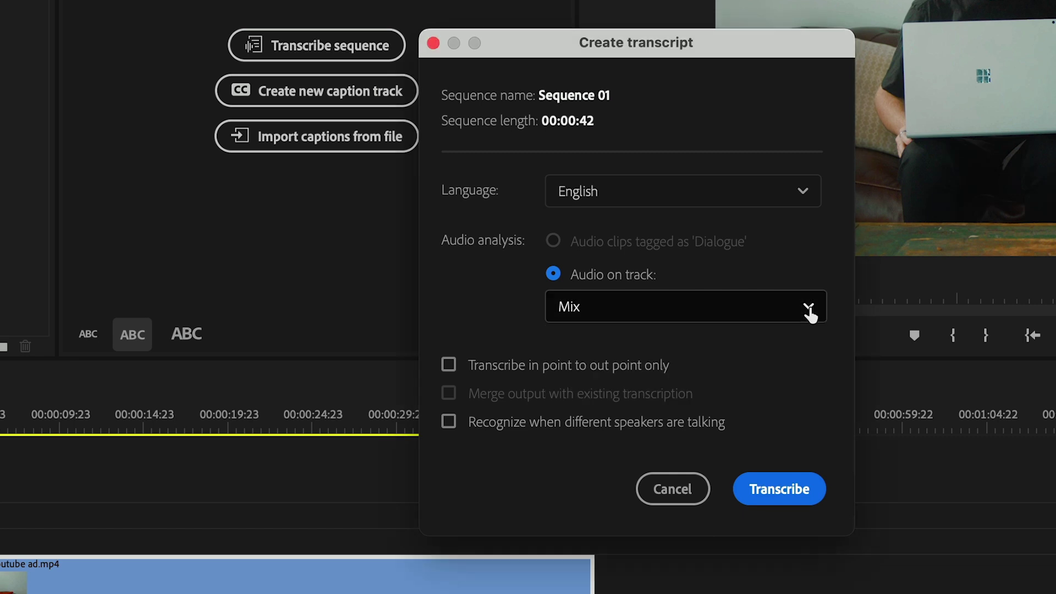
pyautogui.click(806, 199)
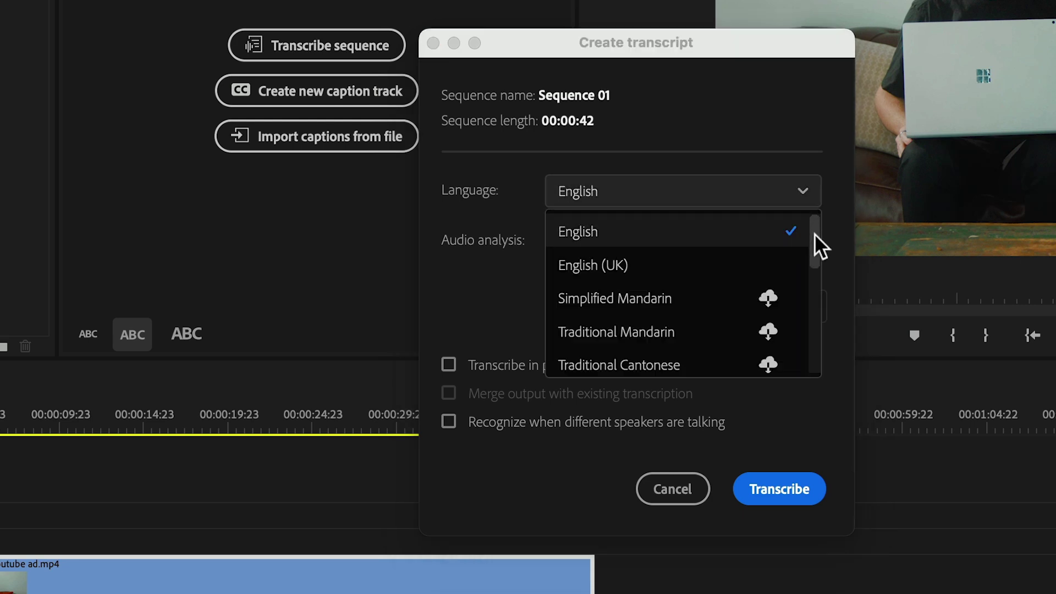
pyautogui.moveTo(813, 235)
pyautogui.mouseDown()
pyautogui.moveTo(818, 344)
pyautogui.moveTo(809, 223)
pyautogui.mouseUp()
pyautogui.click(806, 194)
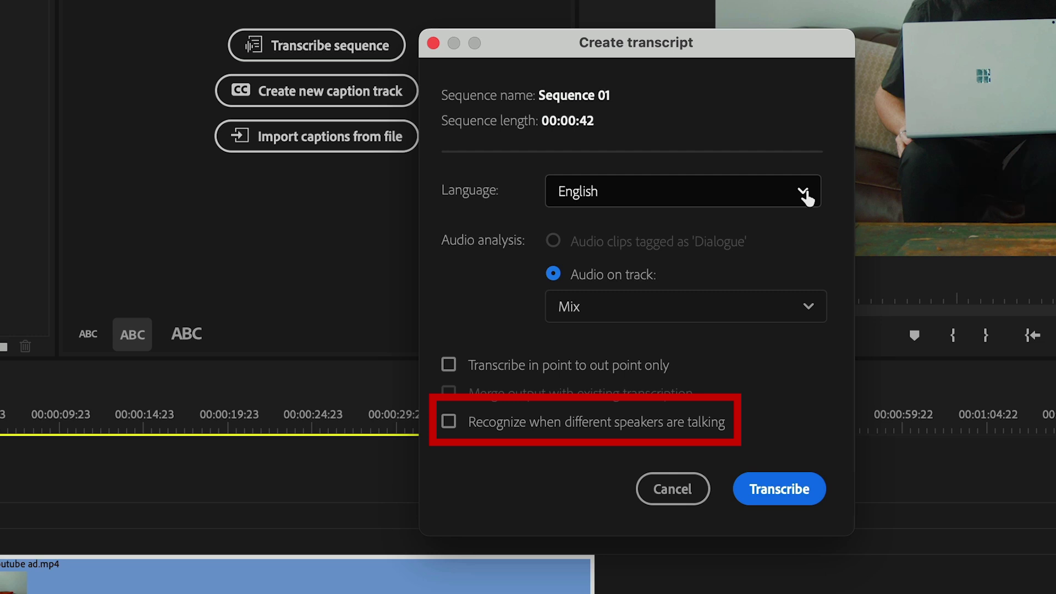
pyautogui.click(778, 491)
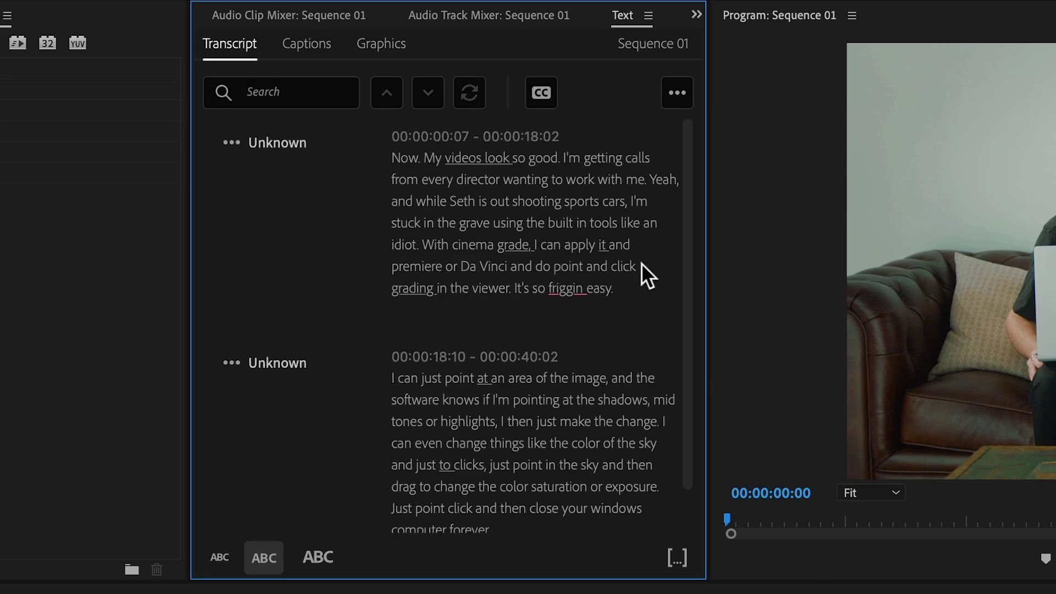
# - Create Subtitle-format captions from the transcript with no style and double lines
pyautogui.click(541, 93)
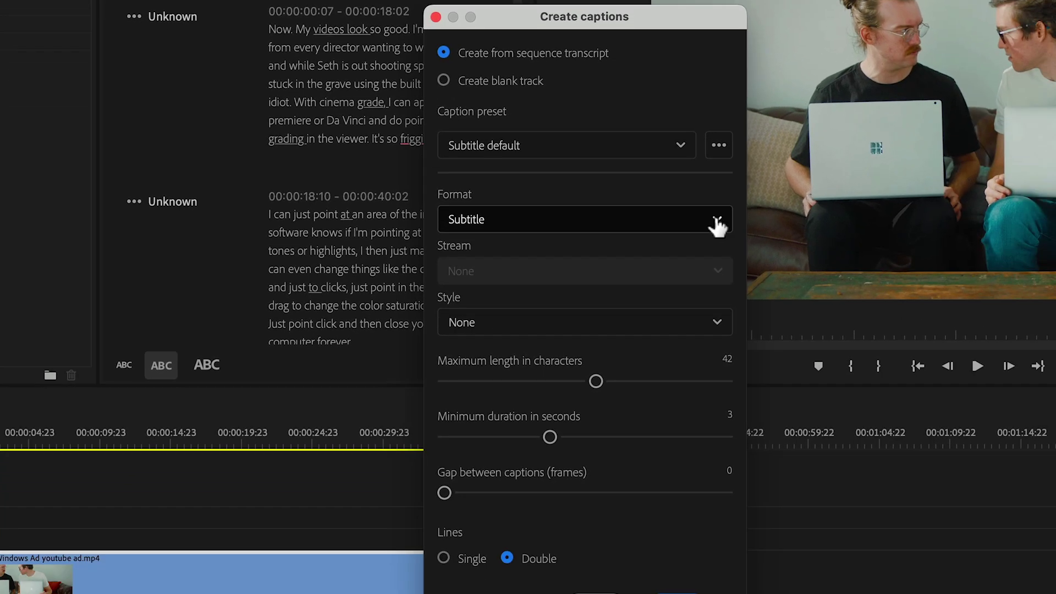
pyautogui.click(907, 369)
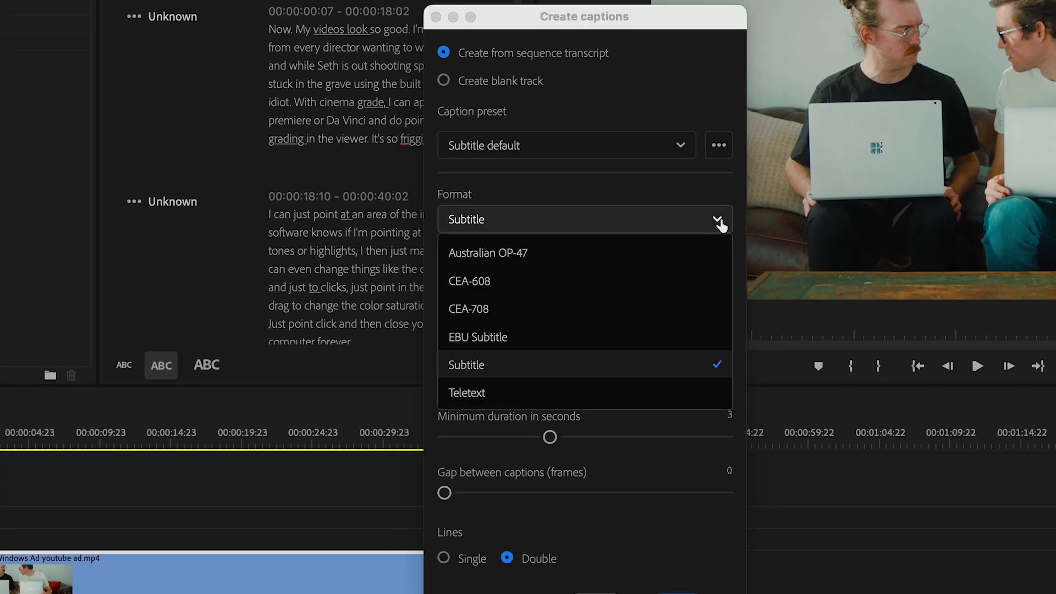
pyautogui.click(721, 224)
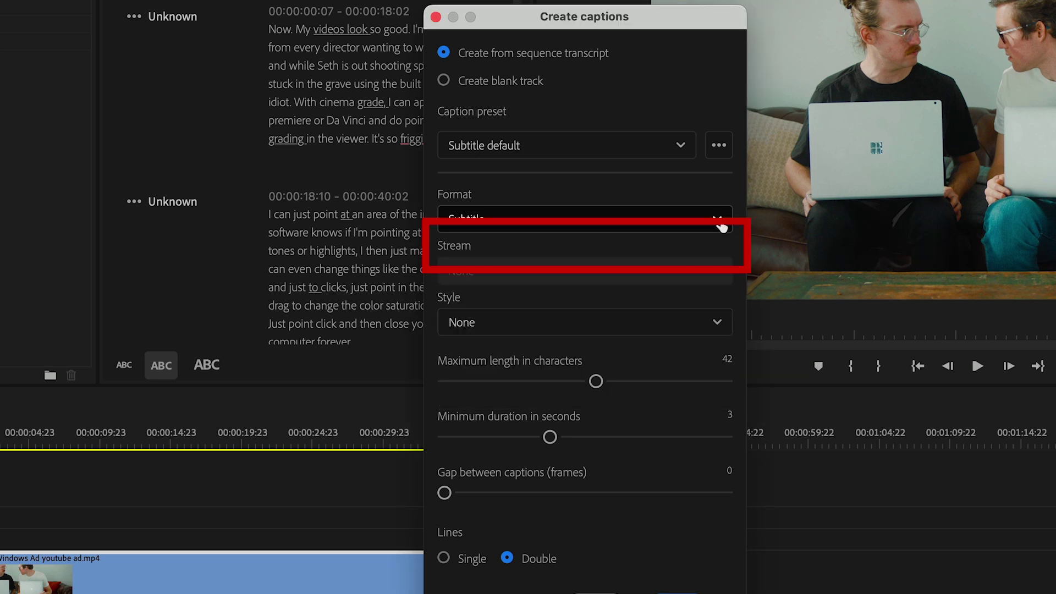
pyautogui.click(723, 324)
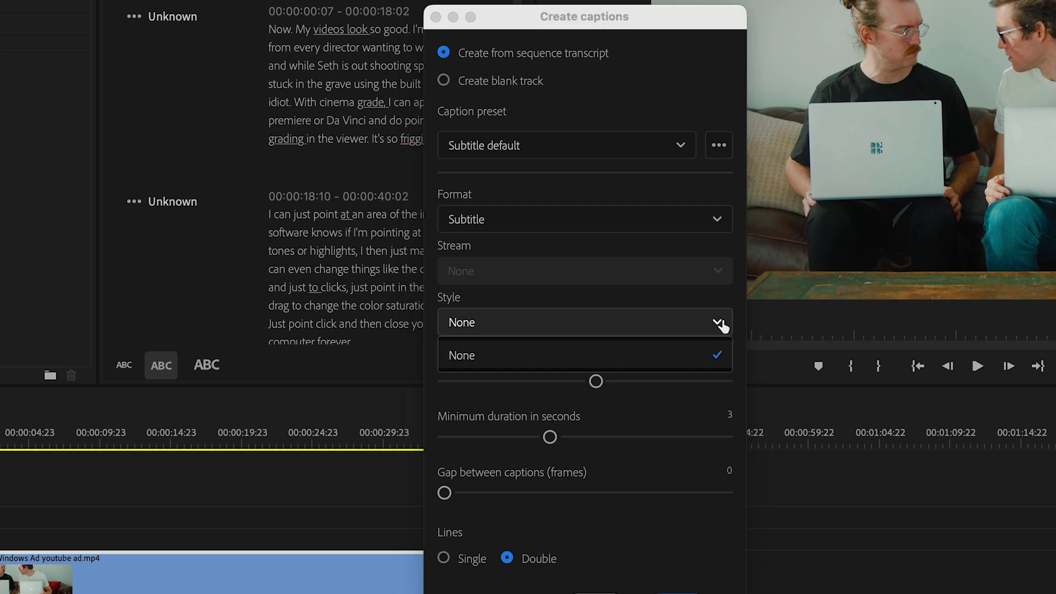
pyautogui.click(722, 325)
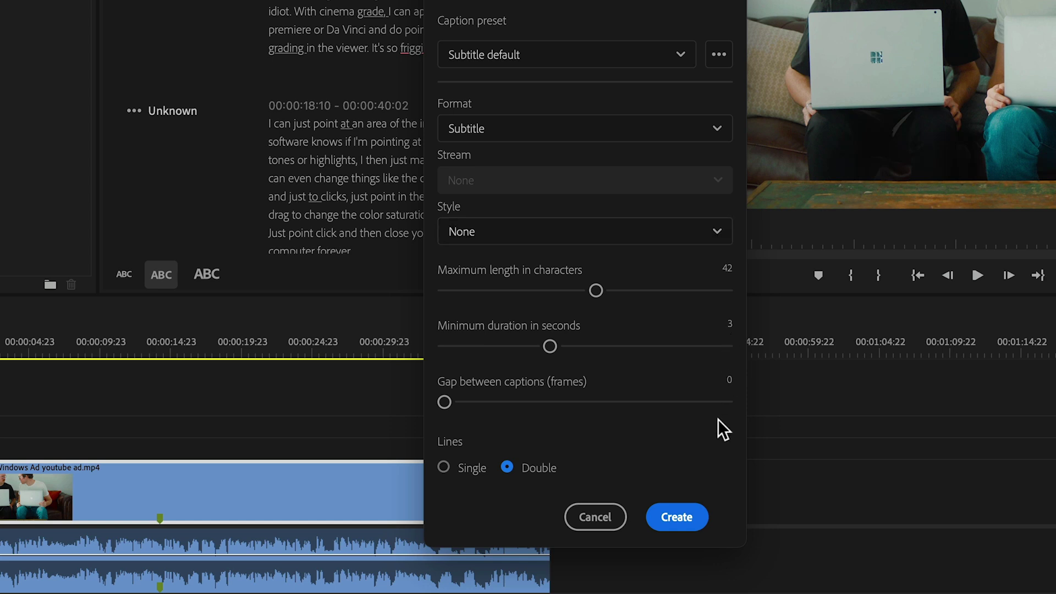
pyautogui.click(679, 520)
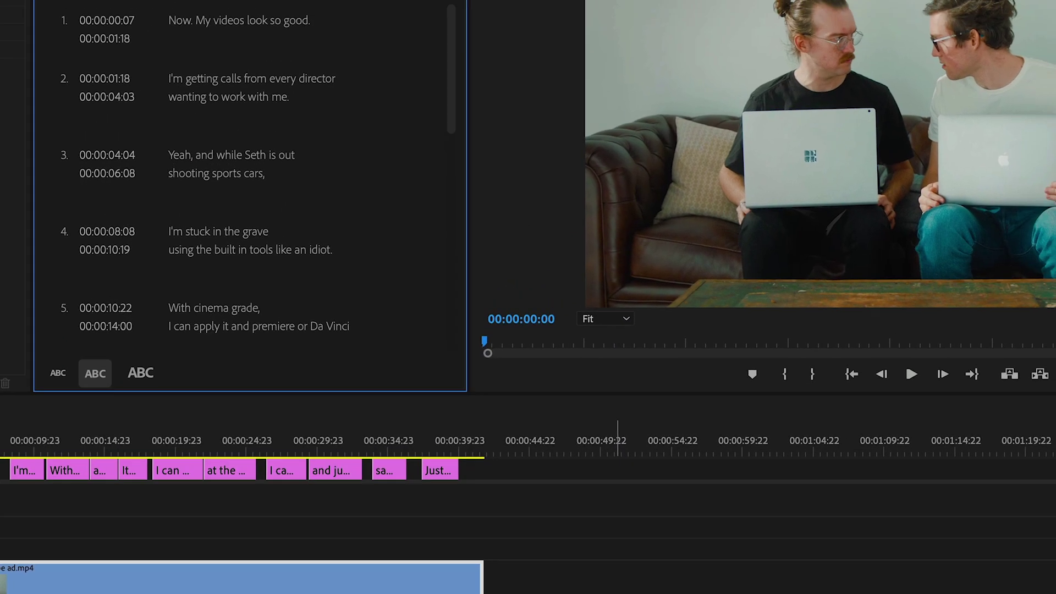
pyautogui.press('space')
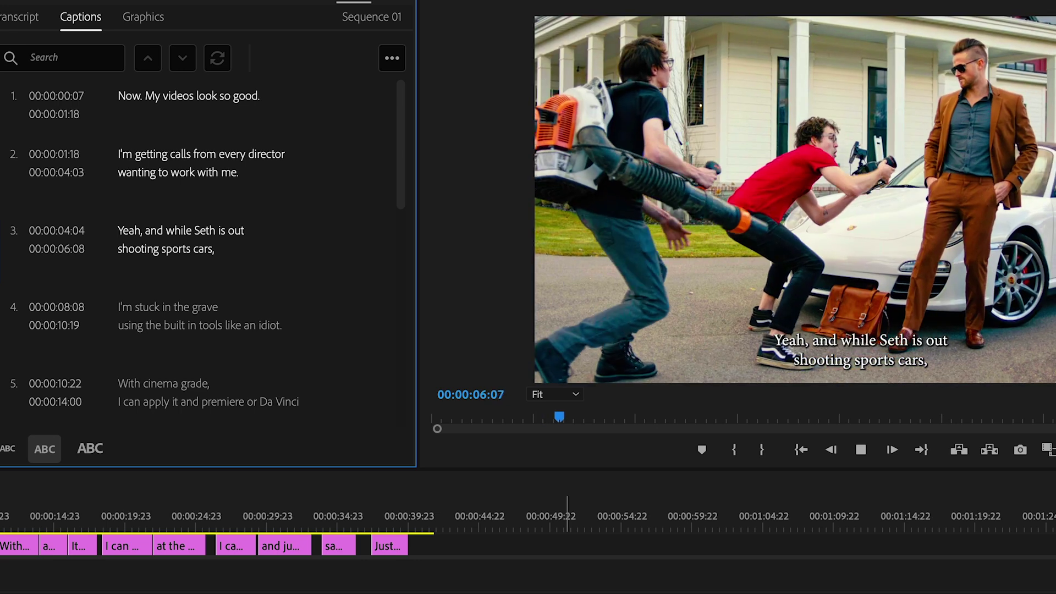
pyautogui.press('space')
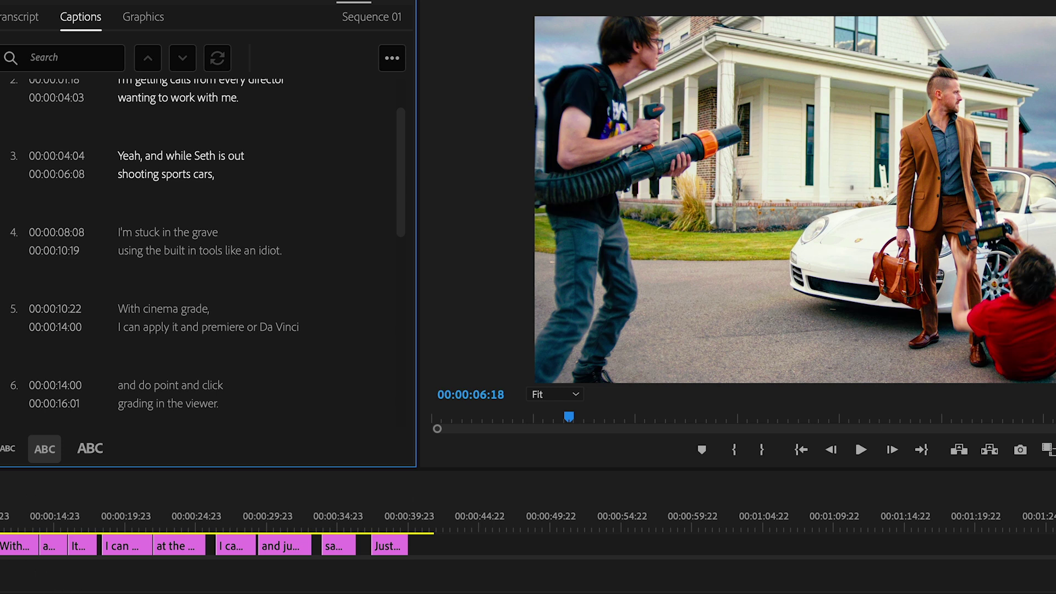
pyautogui.press('Home')
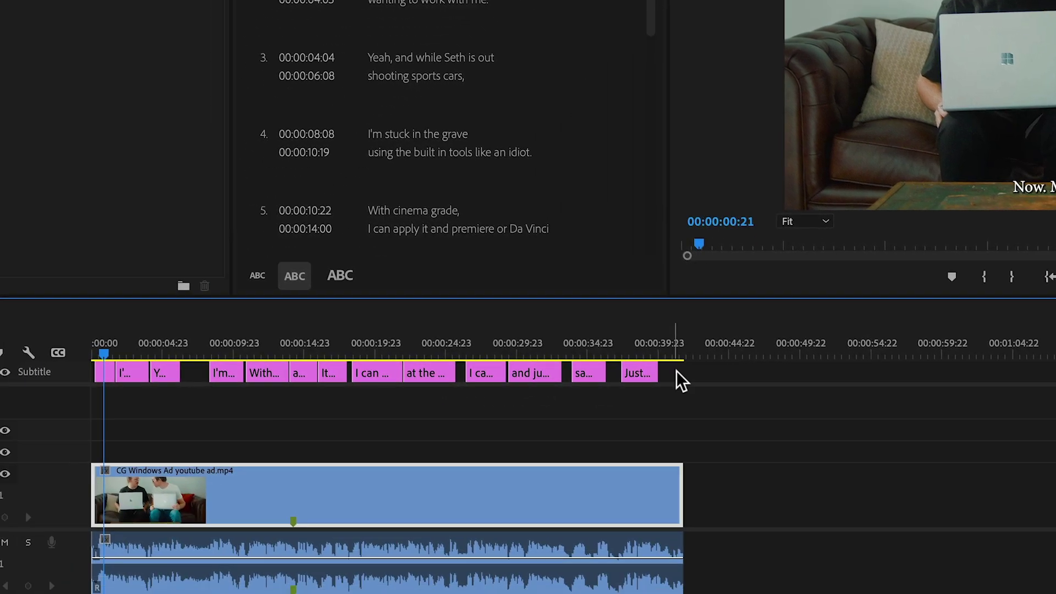
pyautogui.moveTo(434, 553); pyautogui.dragTo(0, 552)
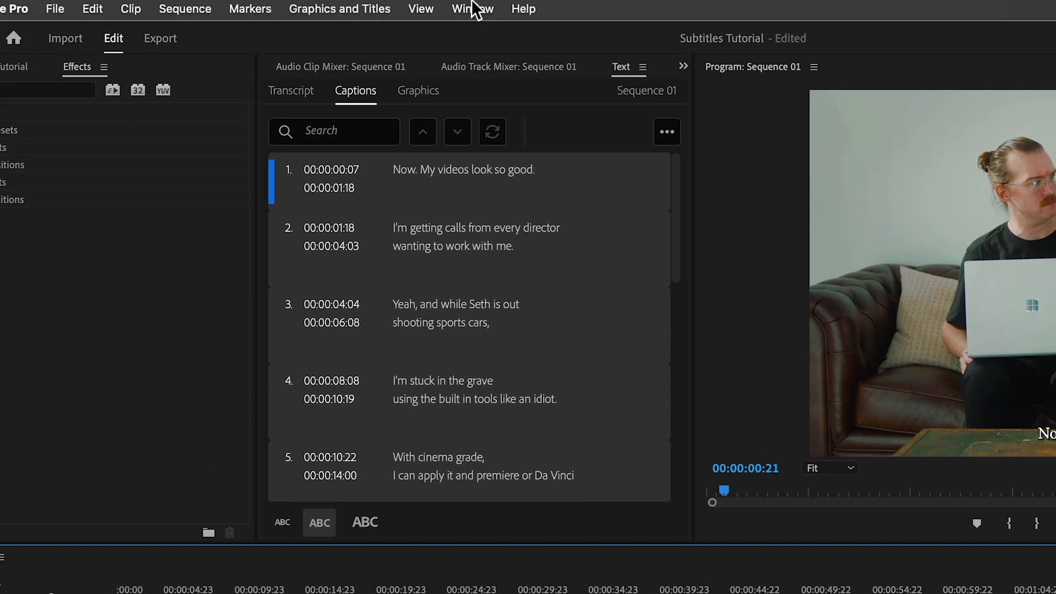
# - Set the selected captions' font to Arial Bold in Essential Graphics
pyautogui.click(473, 9)
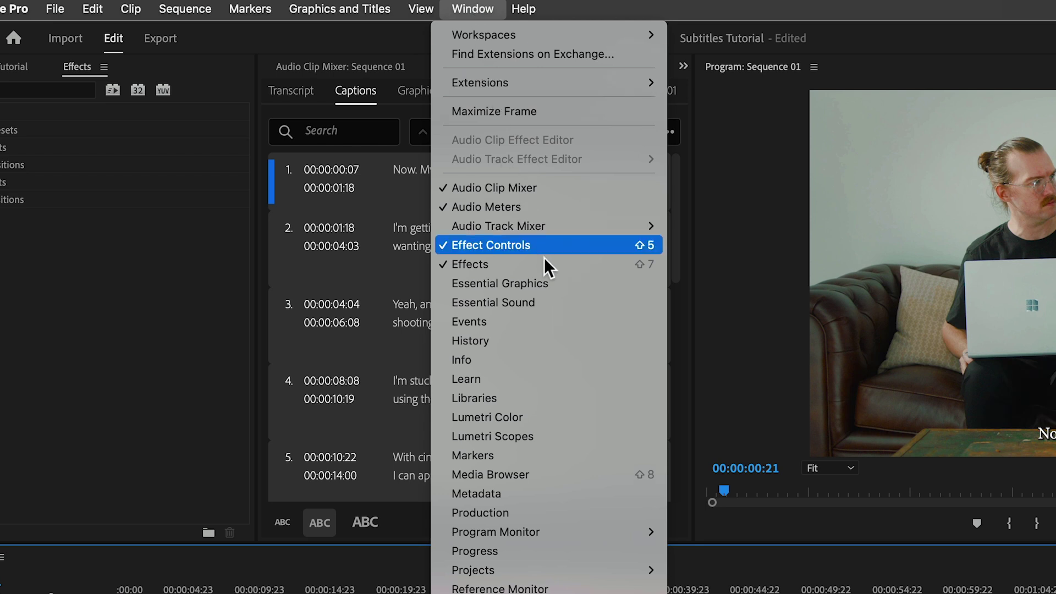
pyautogui.click(566, 282)
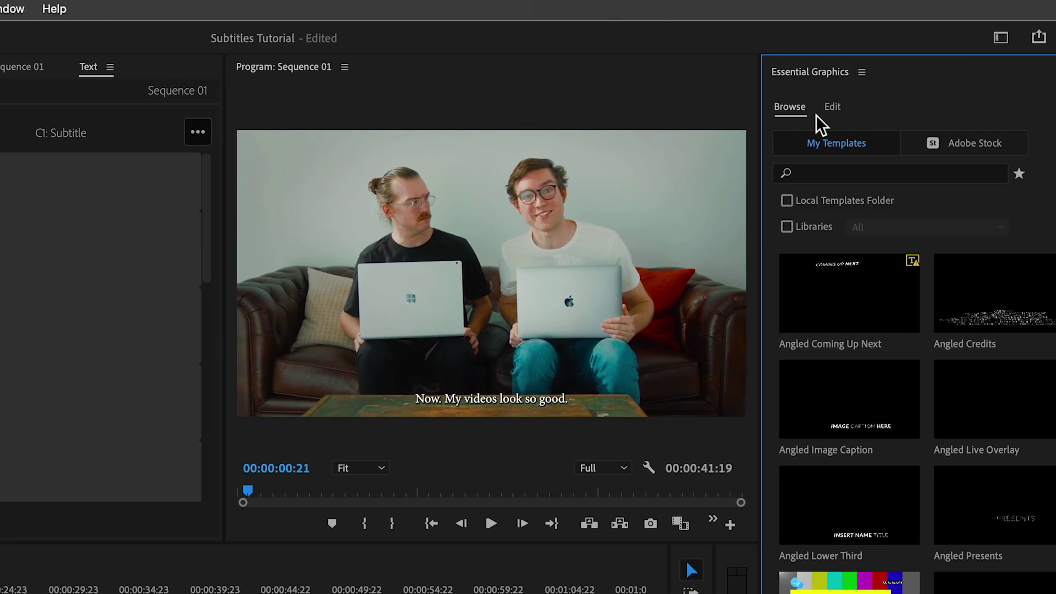
pyautogui.click(832, 107)
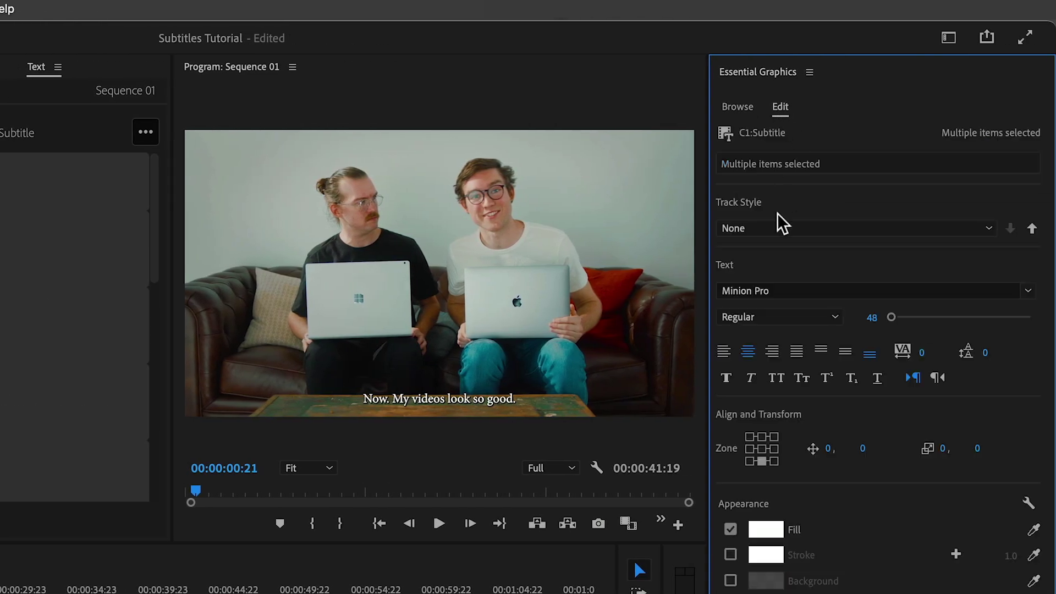
pyautogui.click(830, 291)
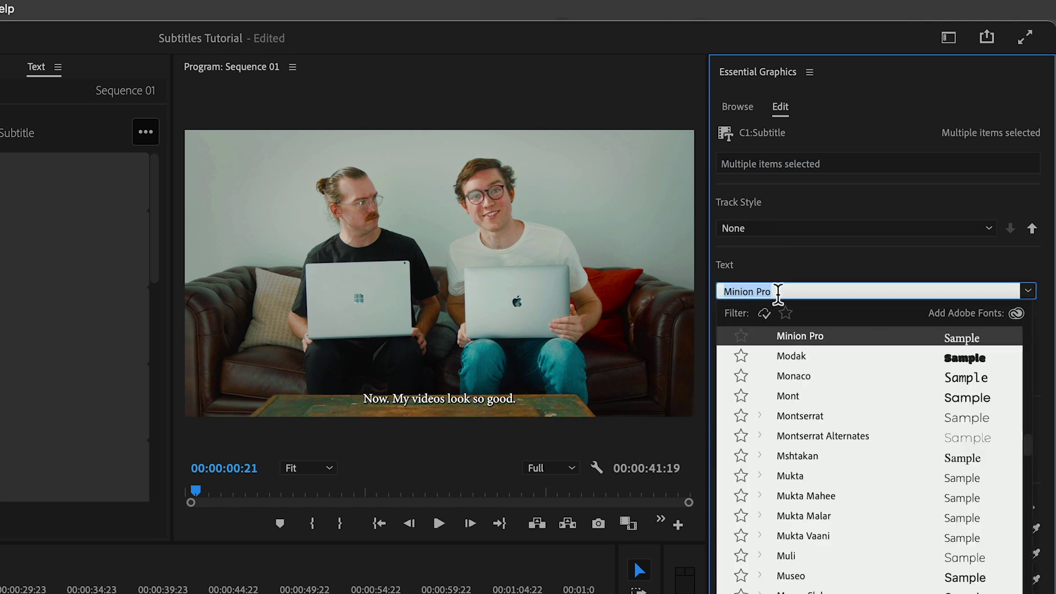
pyautogui.write('arial')
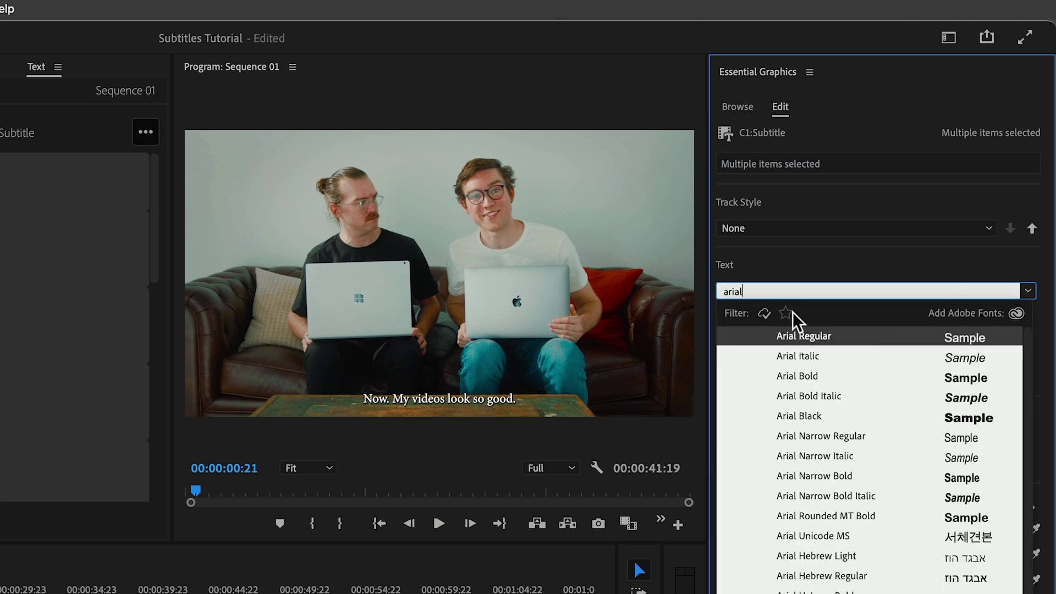
pyautogui.press('Return')
pyautogui.click(835, 318)
pyautogui.click(757, 371)
# - Give the captions a darker gold fill and close the Essential Graphics panel
pyautogui.click(767, 529)
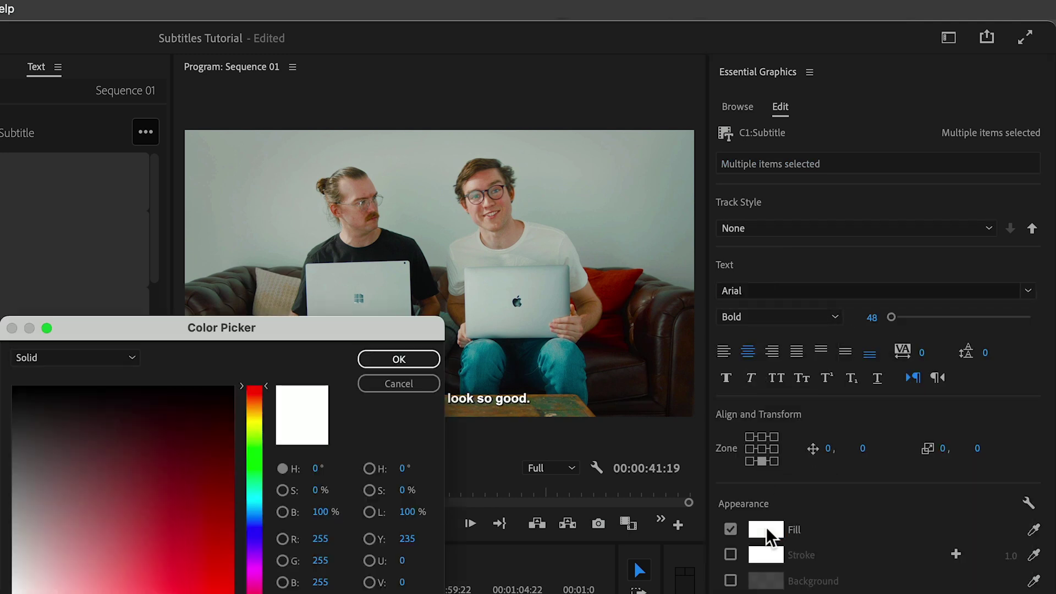
pyautogui.click(255, 413)
pyautogui.click(232, 529)
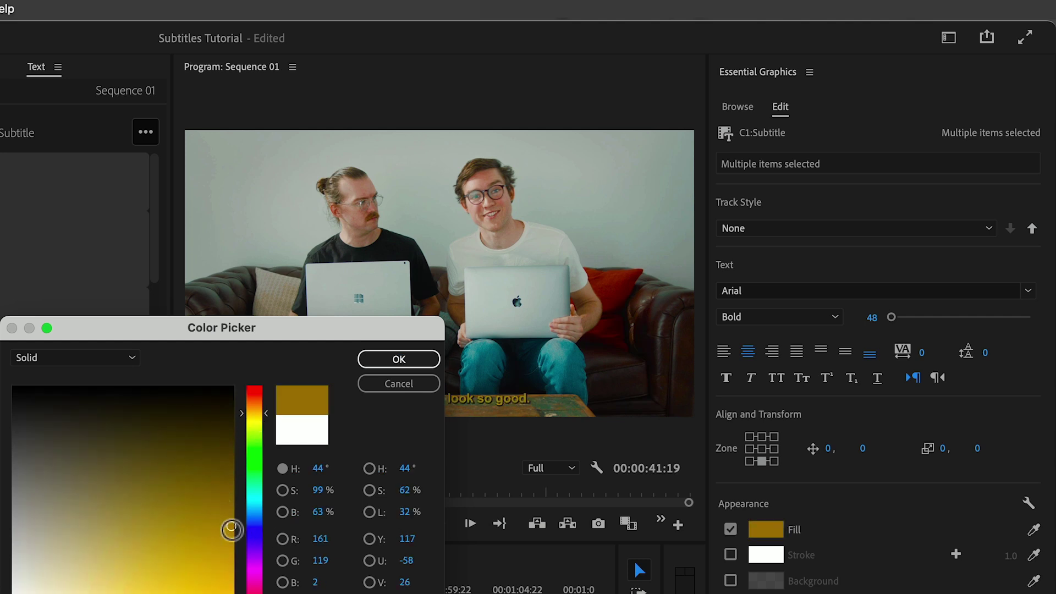
pyautogui.click(242, 418)
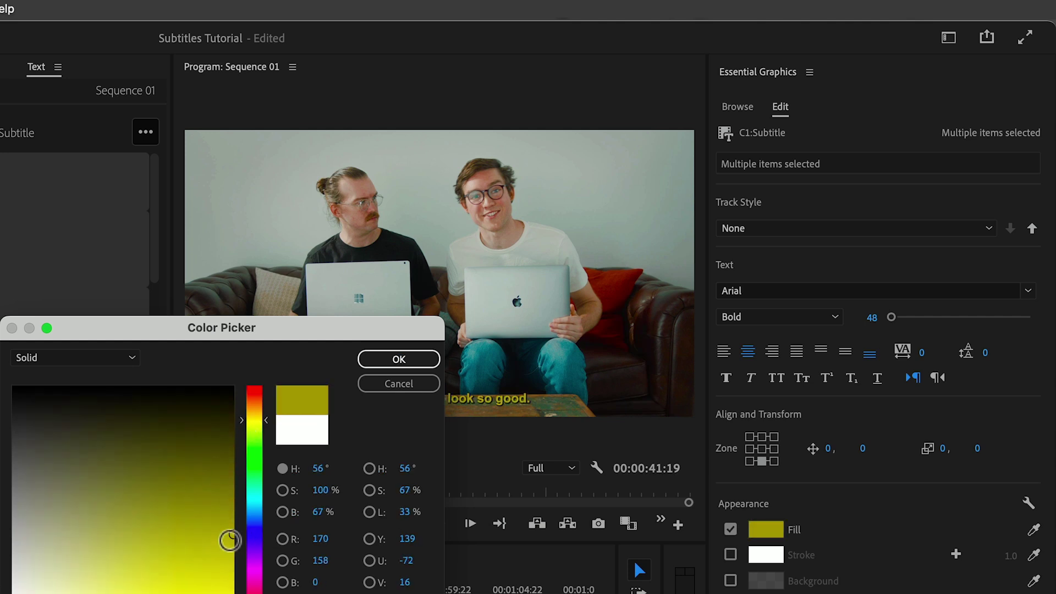
pyautogui.click(242, 422)
pyautogui.click(369, 359)
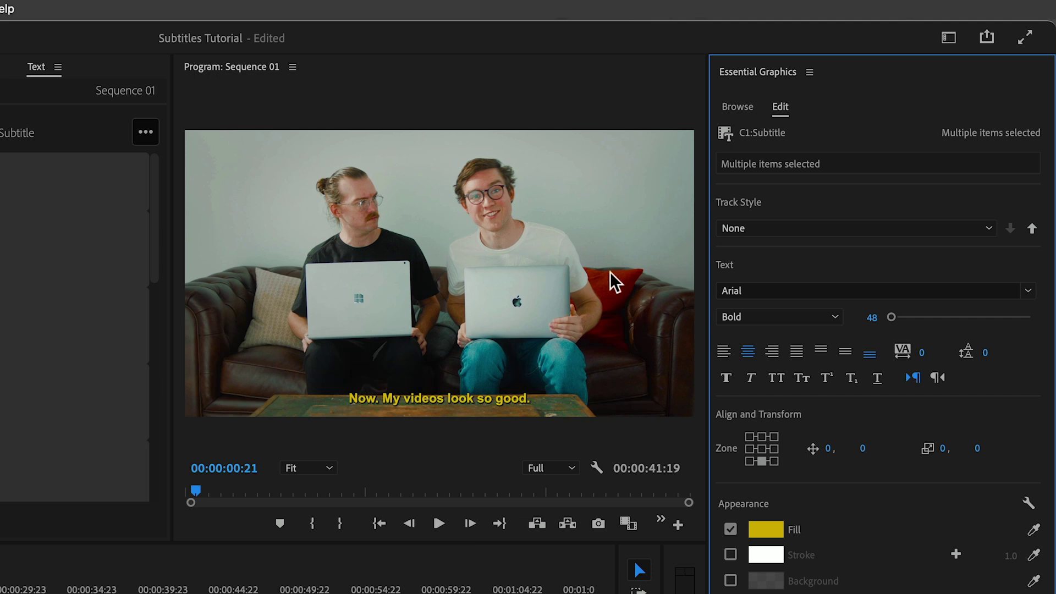
pyautogui.click(809, 72)
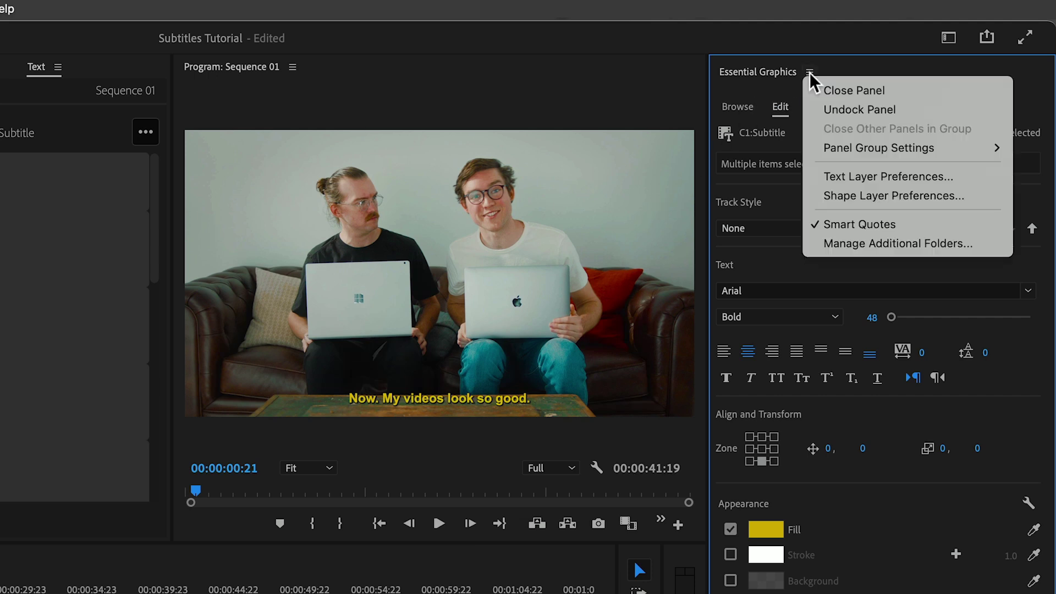
pyautogui.click(832, 88)
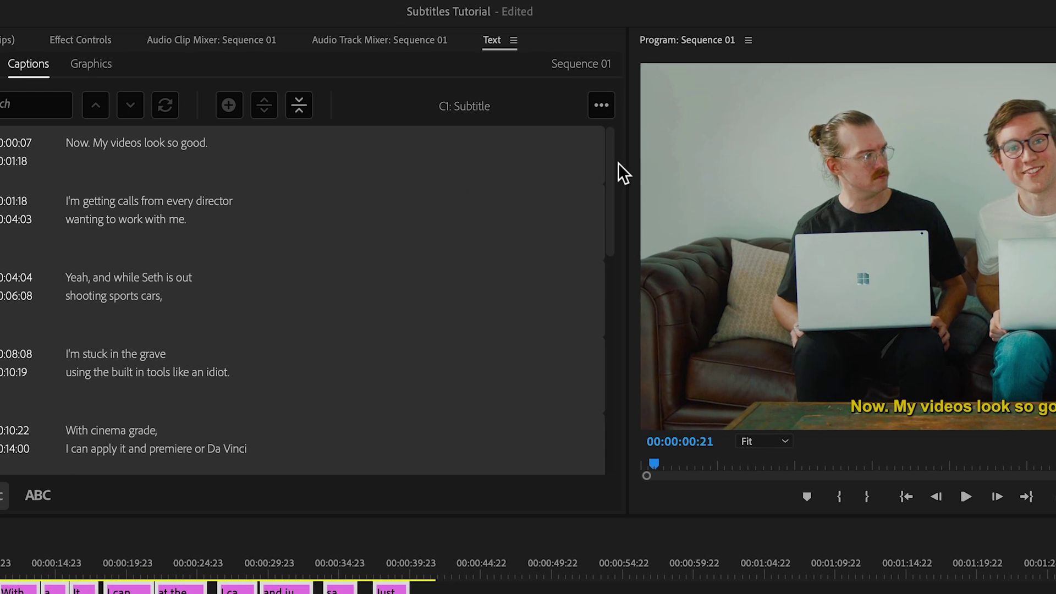
# - In caption 5, change 'and' to 'in', capitalise Premiere and write DaVinci as one word
pyautogui.scroll(-2, 851, 198)
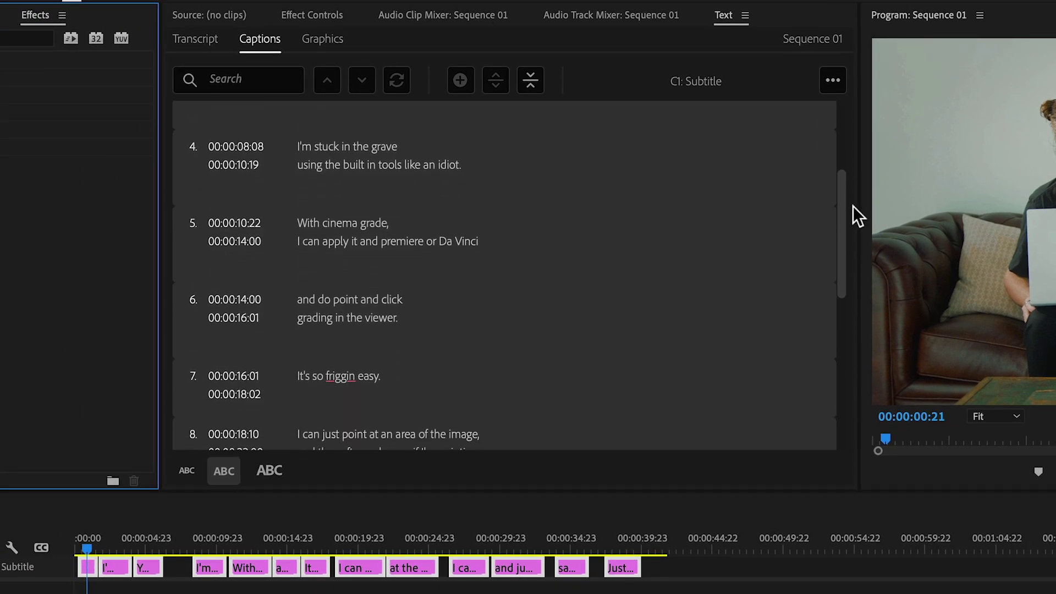
pyautogui.click(397, 239)
pyautogui.doubleClick(372, 281)
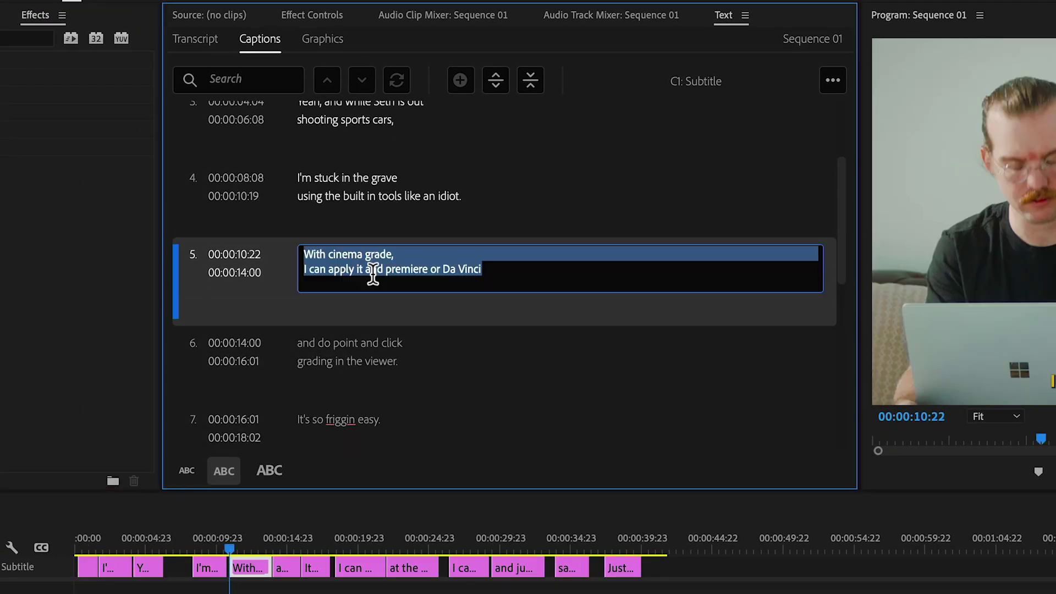
pyautogui.click(380, 270)
pyautogui.press('BackSpace')
pyautogui.press('BackSpace')
pyautogui.press('BackSpace')
pyautogui.write('in')
pyautogui.press('Right')
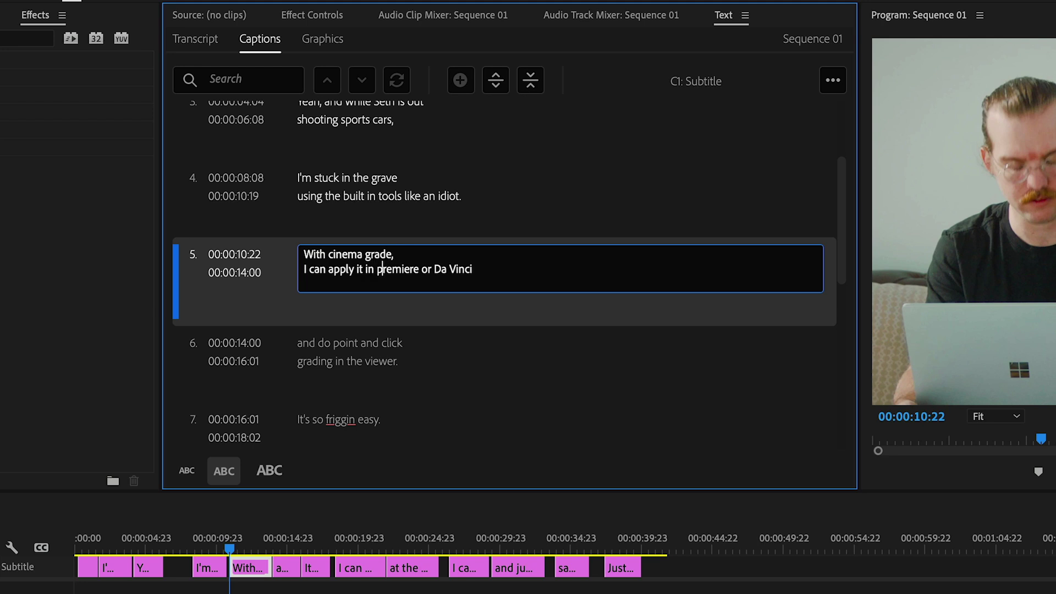
pyautogui.press('Delete')
pyautogui.write('P')
pyautogui.click(447, 269)
pyautogui.press('Delete')
# - Capitalise 'Cinema Grade' in caption 5 and commit the edit
pyautogui.click(329, 254)
pyautogui.press('Delete')
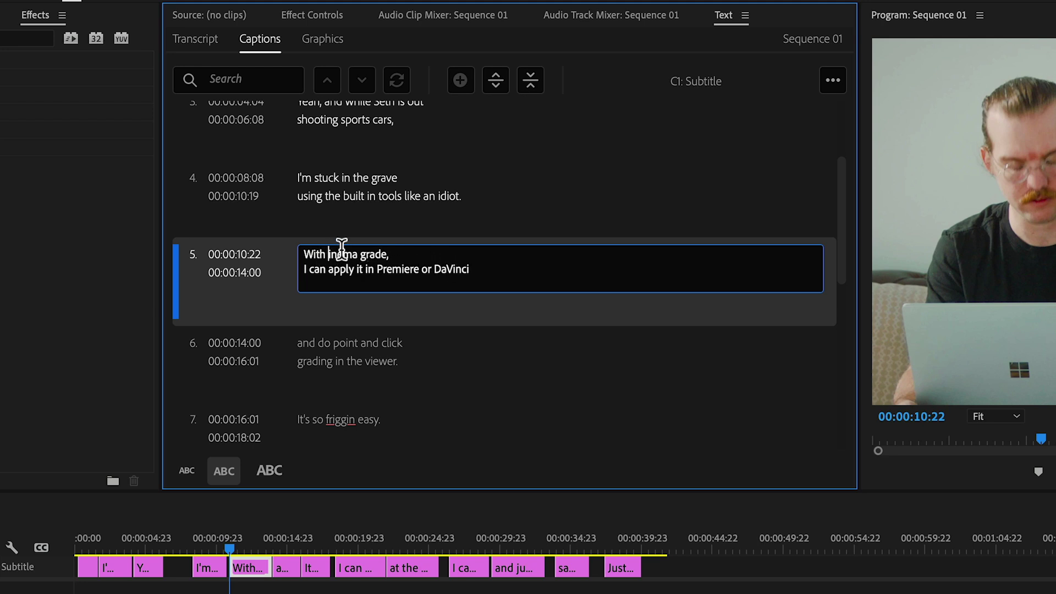
pyautogui.write('C')
pyautogui.click(372, 254)
pyautogui.press('BackSpace')
pyautogui.write('G')
pyautogui.click(483, 309)
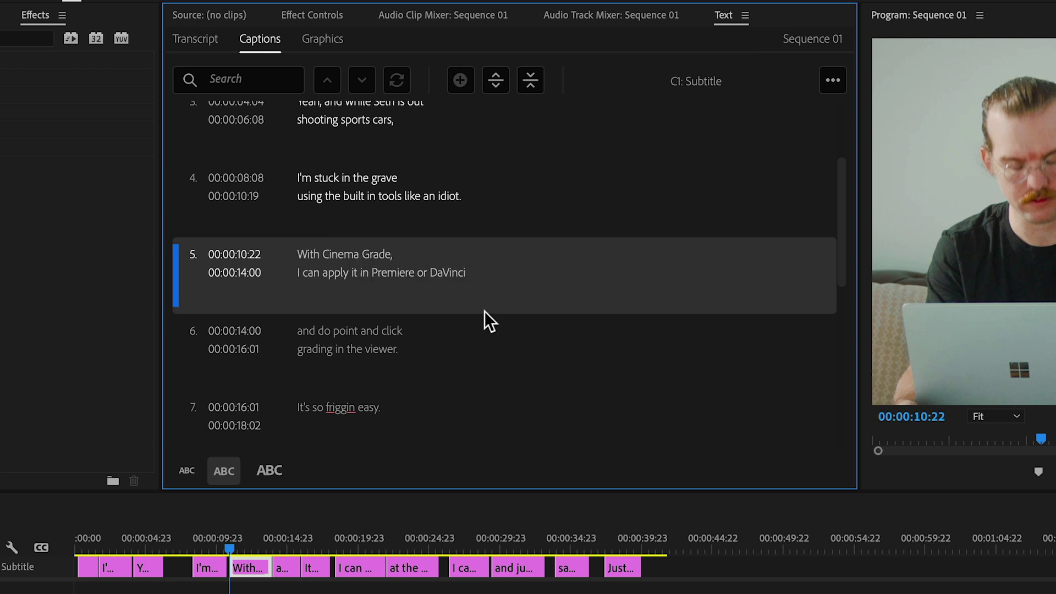
pyautogui.click(831, 82)
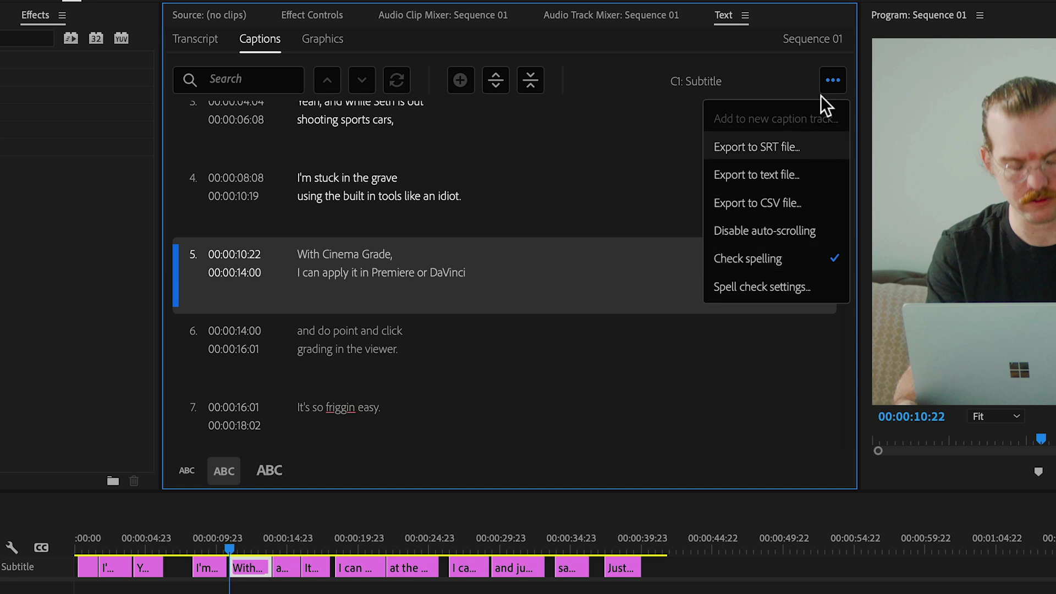
# - Set caption export to Create Sidecar File with Include SRT Styling ticked
pyautogui.click(830, 82)
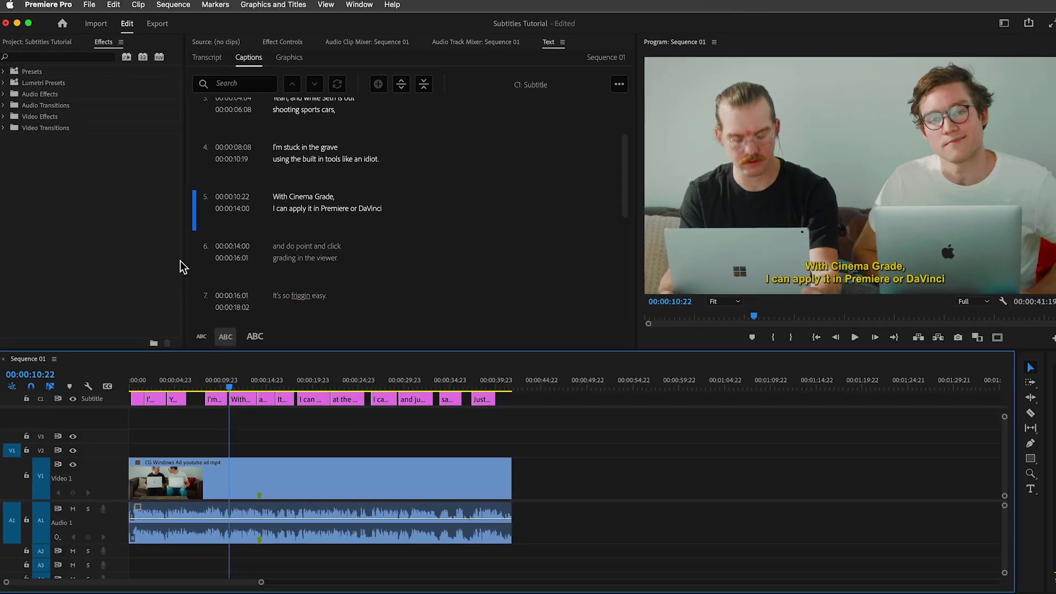
pyautogui.click(160, 25)
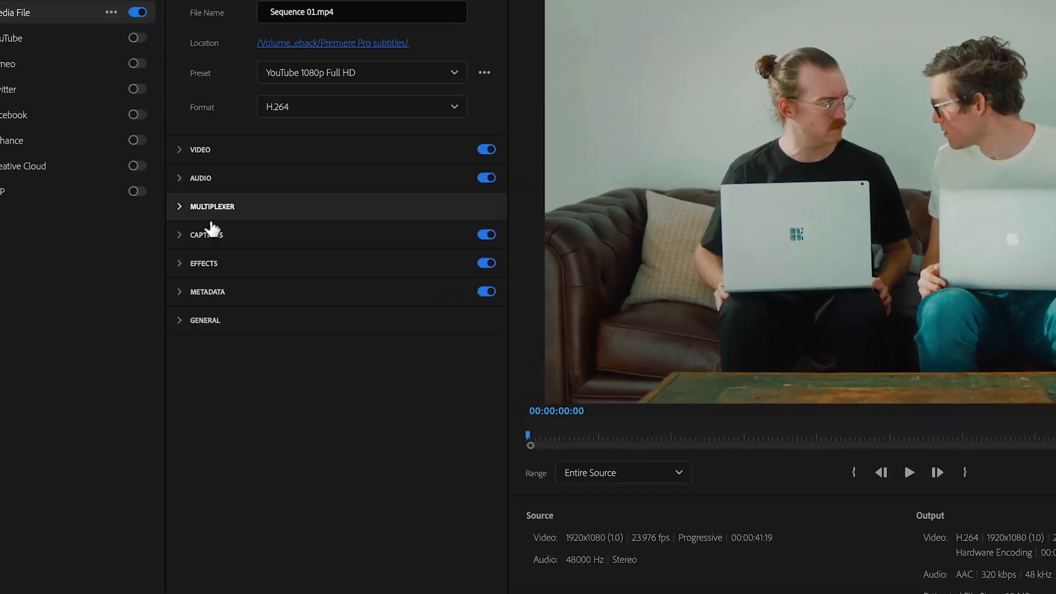
pyautogui.click(224, 236)
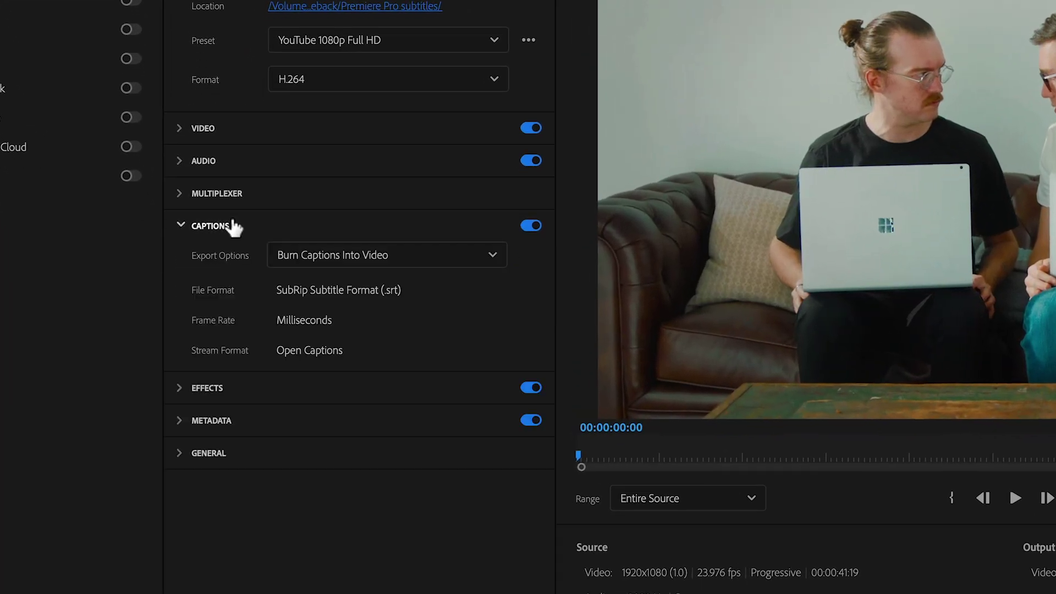
pyautogui.click(492, 258)
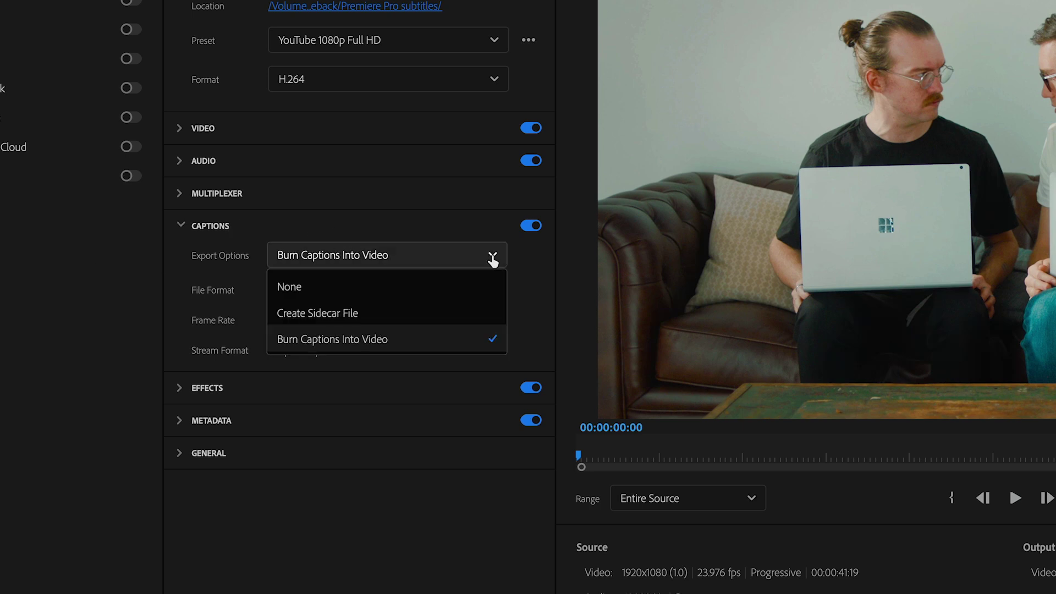
pyautogui.click(458, 312)
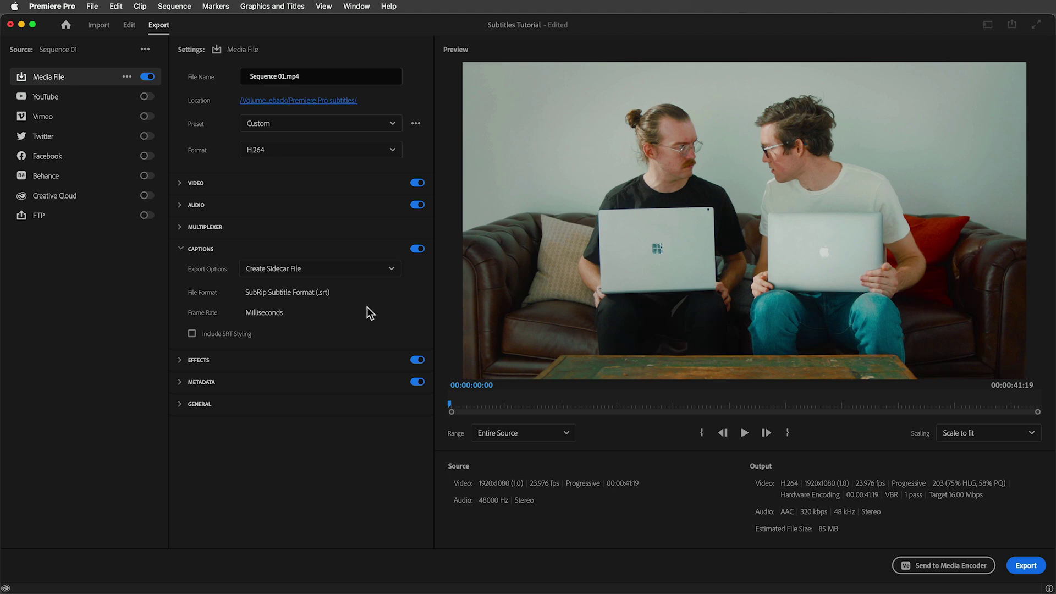
pyautogui.click(192, 334)
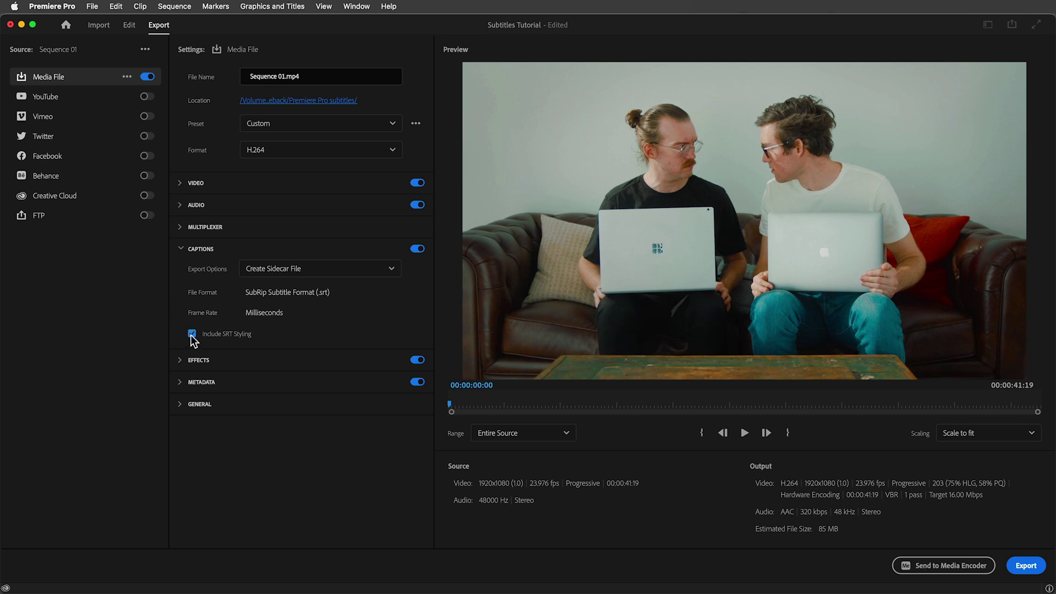
# - Export the sequence and change the subtitle file's extension to .txt
pyautogui.click(1025, 563)
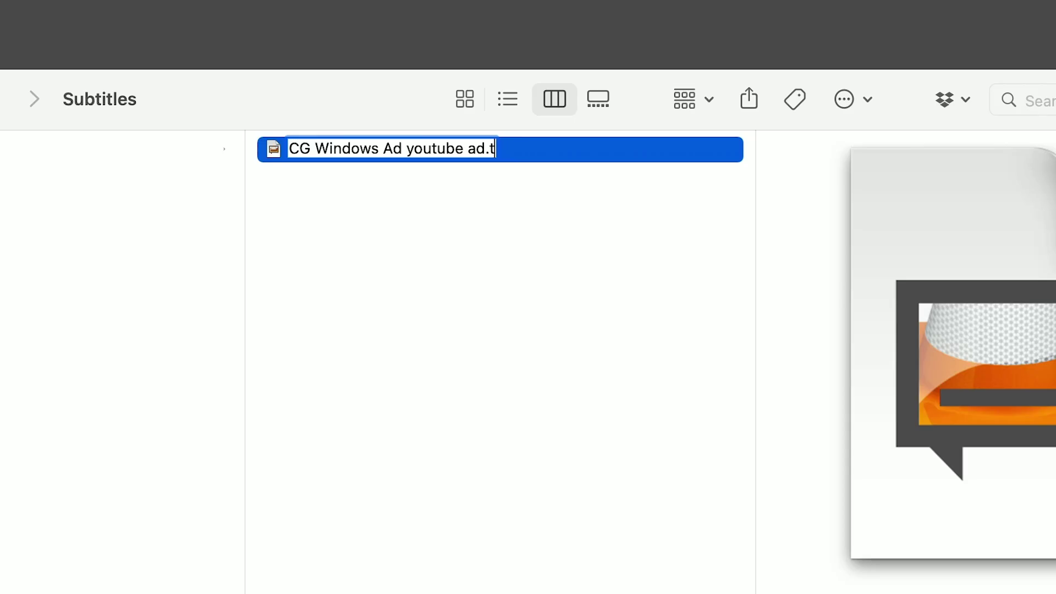
pyautogui.press('Return')
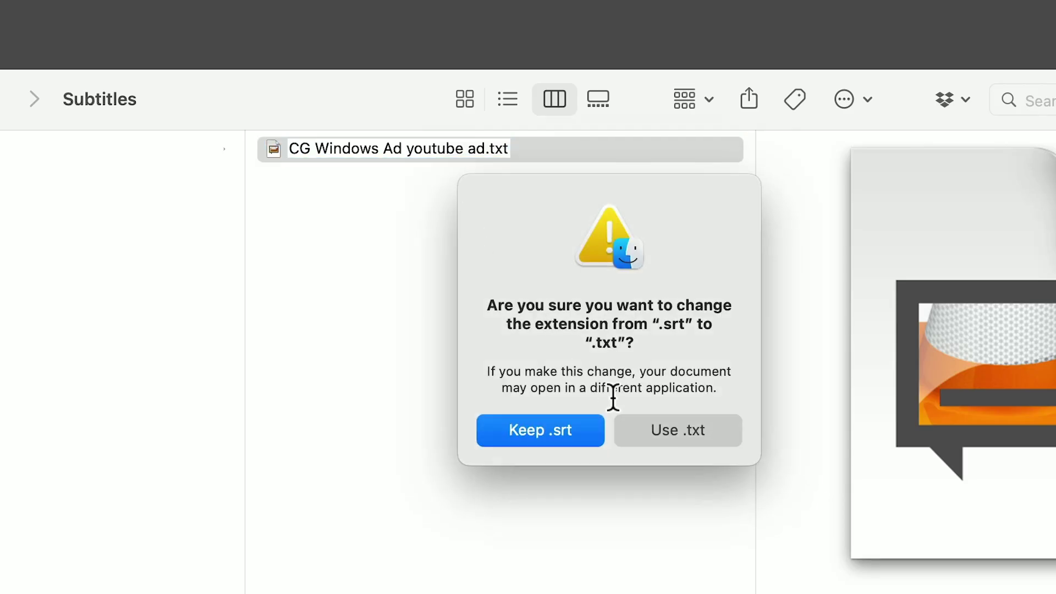
pyautogui.click(677, 430)
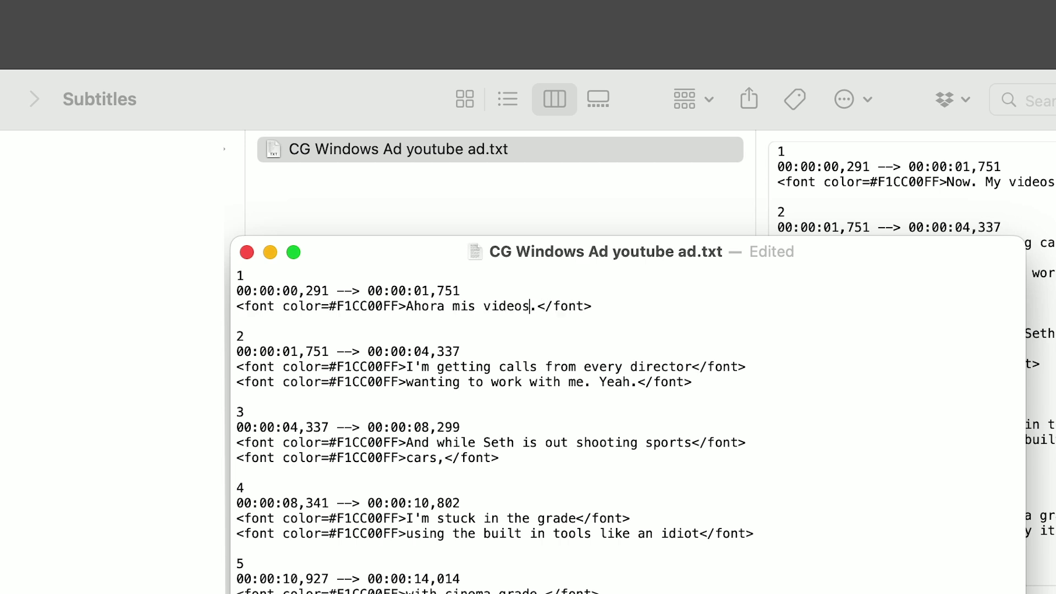
# - Translate the caption lines into Spanish and rename the file back to .srt
pyautogui.write('ncreíbles')
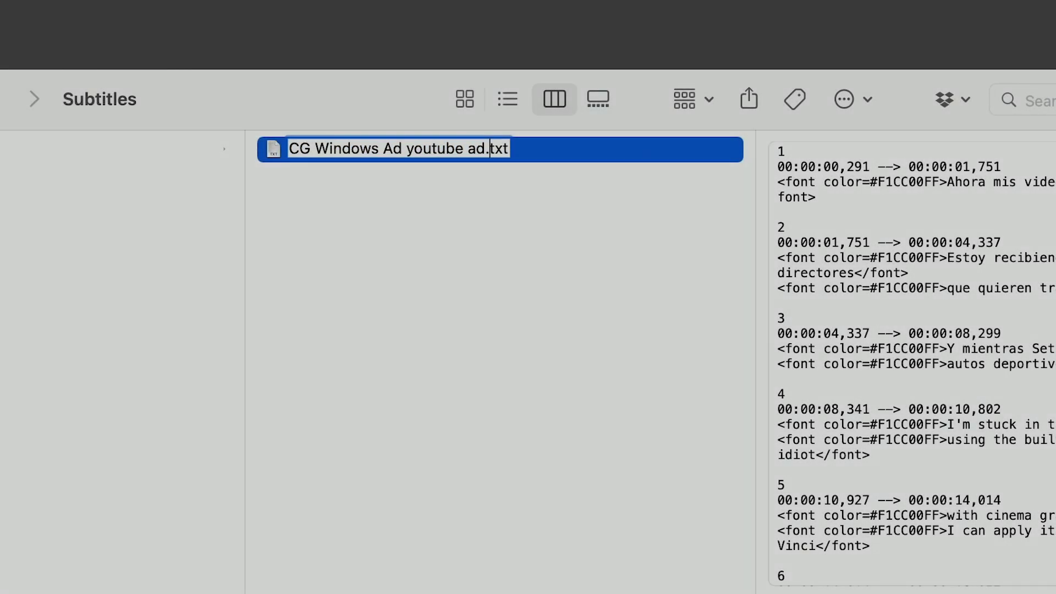
pyautogui.press('Right')
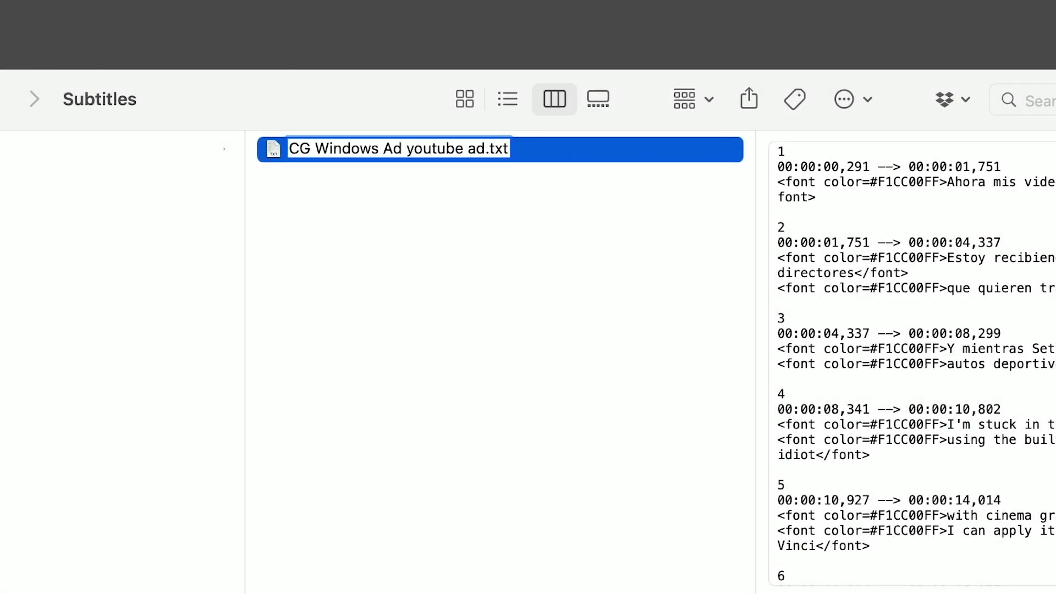
pyautogui.write('srt')
pyautogui.press('Return')
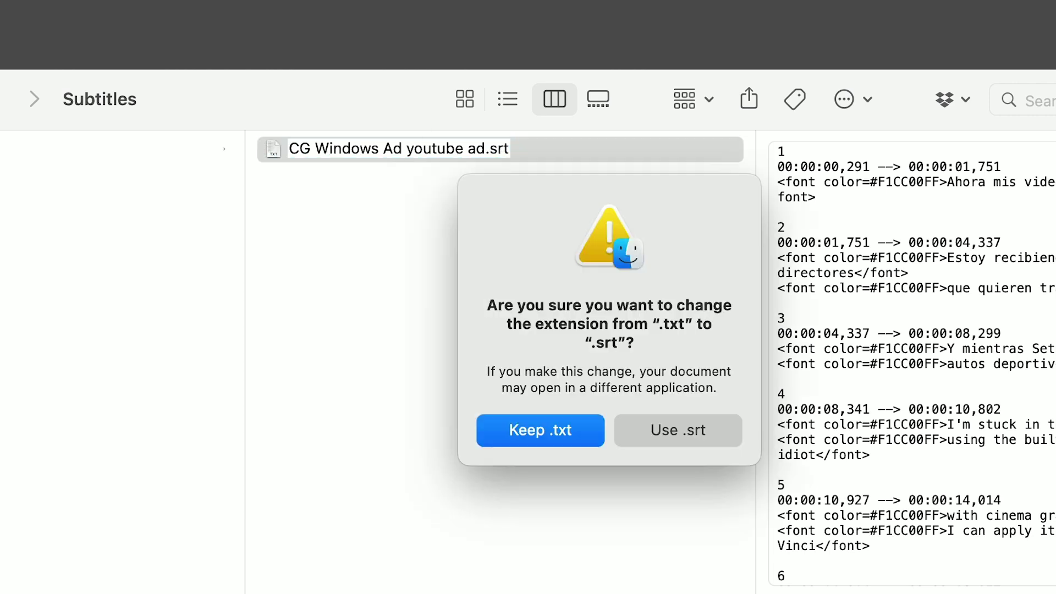
pyautogui.click(646, 432)
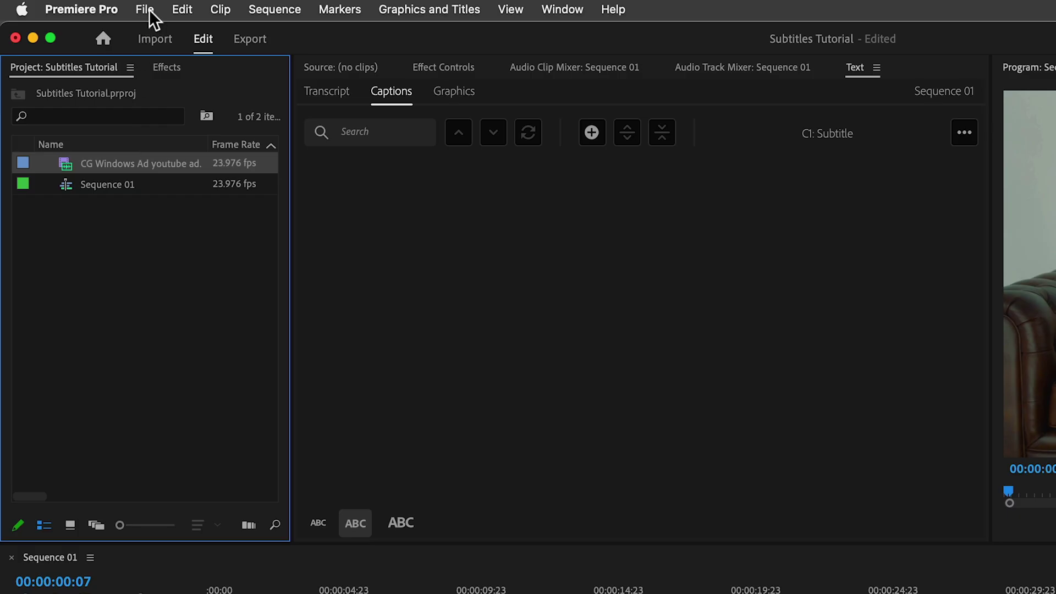
# - Import the translated .srt file and enter arial in the caption font field
pyautogui.click(144, 10)
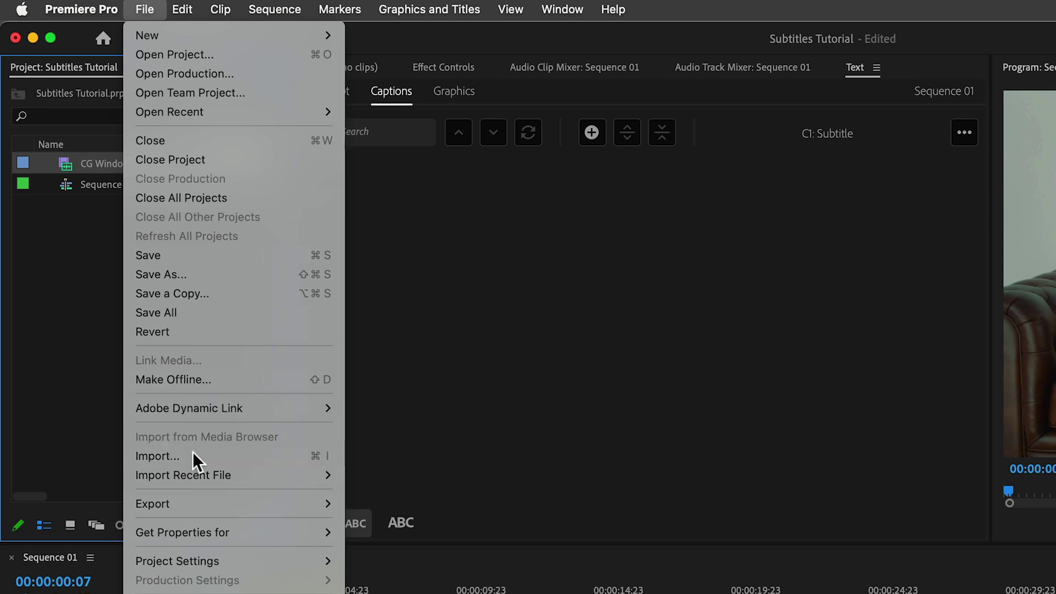
pyautogui.click(193, 454)
pyautogui.click(466, 99)
pyautogui.click(844, 452)
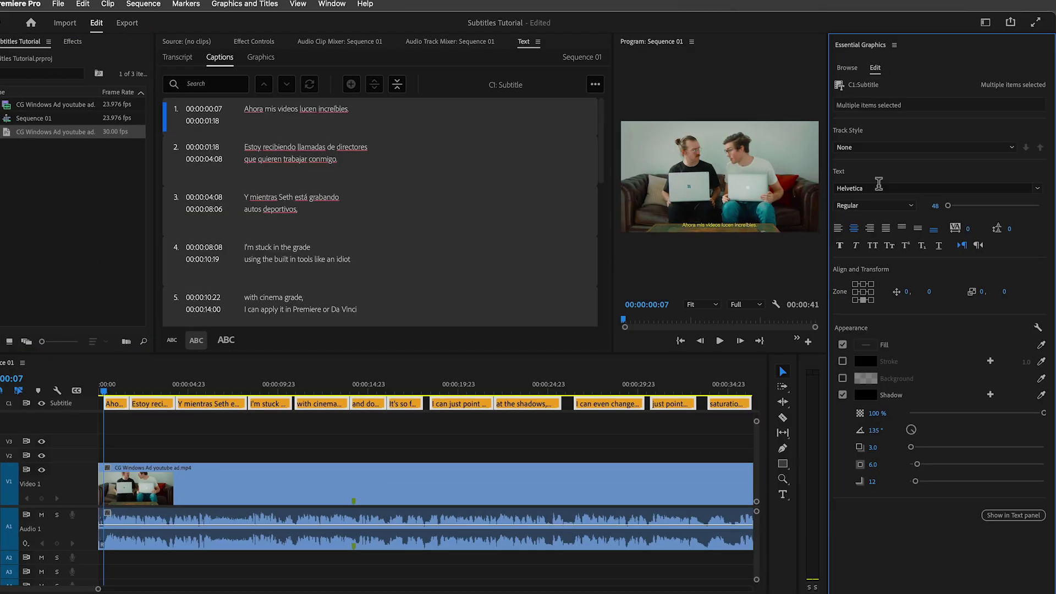
pyautogui.click(876, 179)
pyautogui.write('arial')
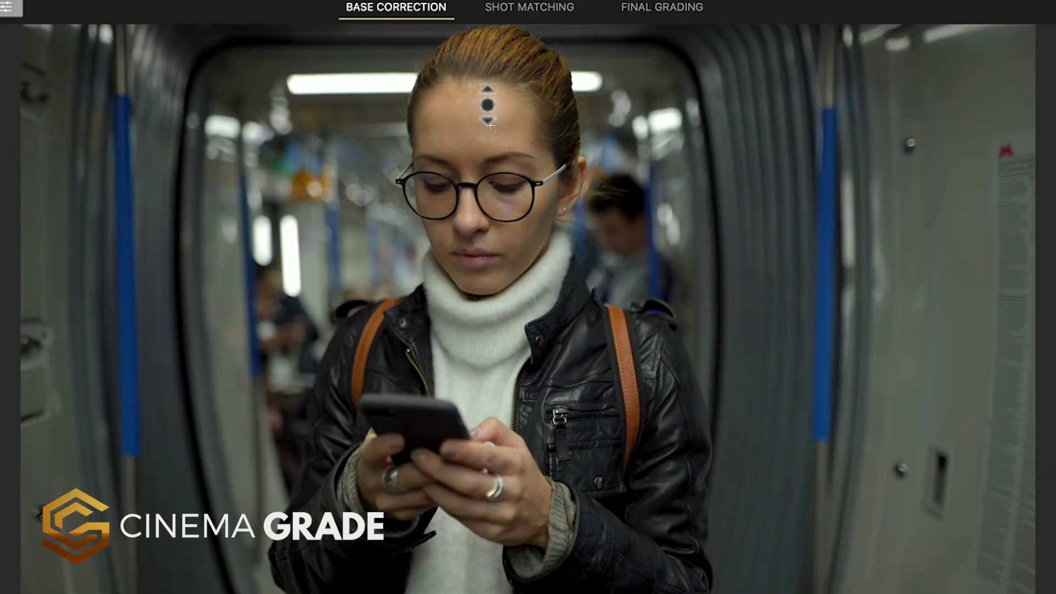
# - Turn the blue poles teal, copy the correction, accept the Drive LUT, and match to the chart
pyautogui.moveTo(828, 238); pyautogui.dragTo(828, 171)
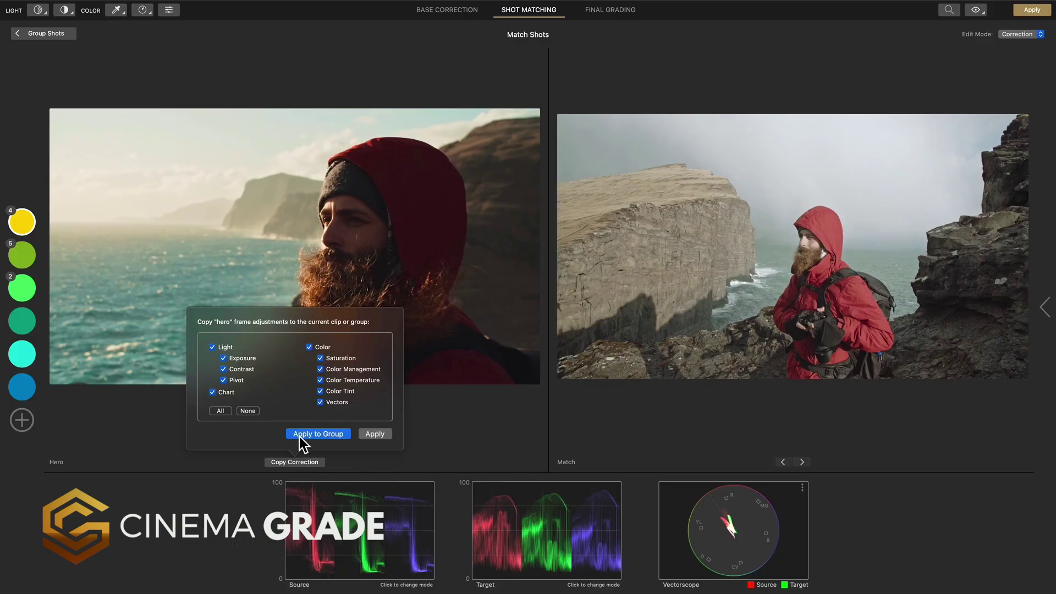
pyautogui.click(301, 434)
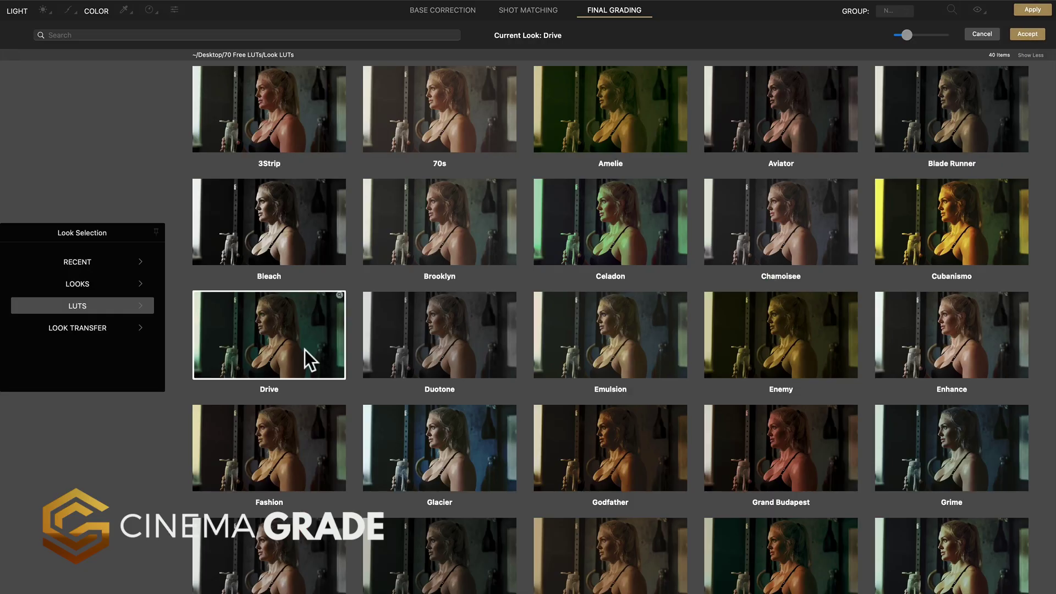
pyautogui.click(1015, 37)
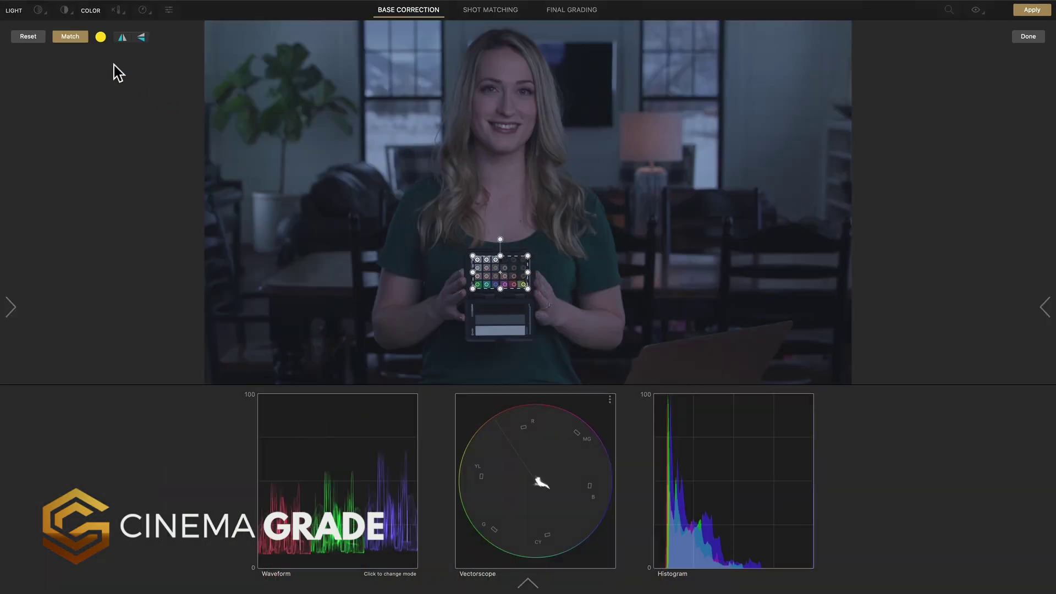
pyautogui.click(76, 40)
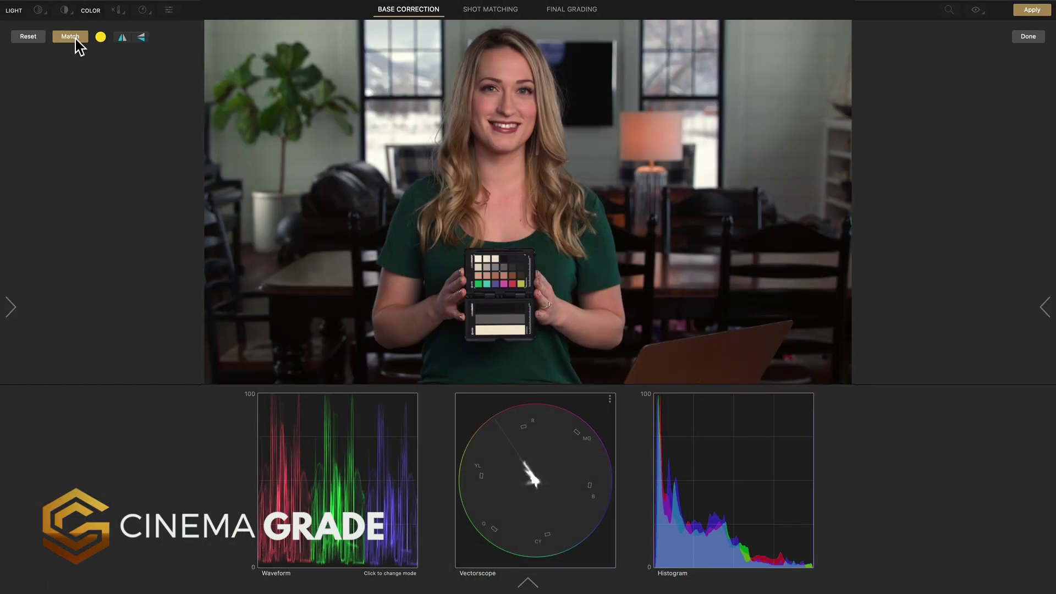